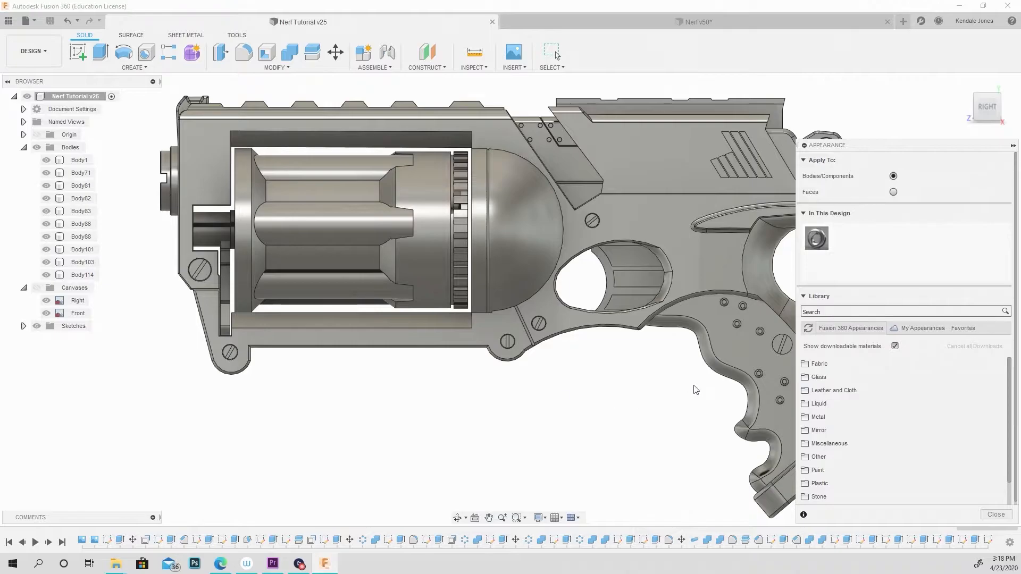
# Step: Apply the Paint - Enamel Glossy (Yellow) appearance from the Paint > Glossy library to the blaster's main frame body
pyautogui.click(825, 468)
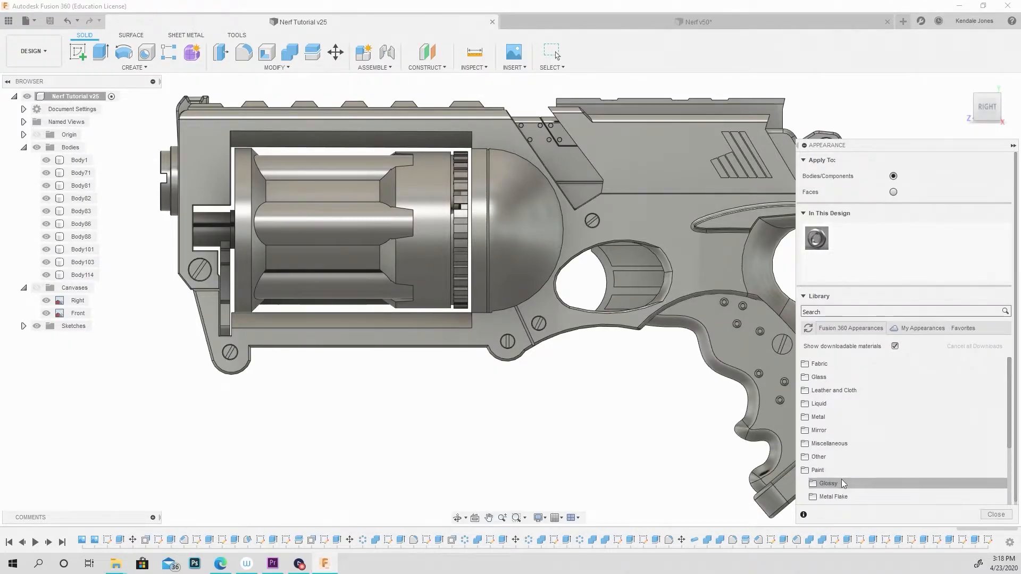
pyautogui.click(842, 481)
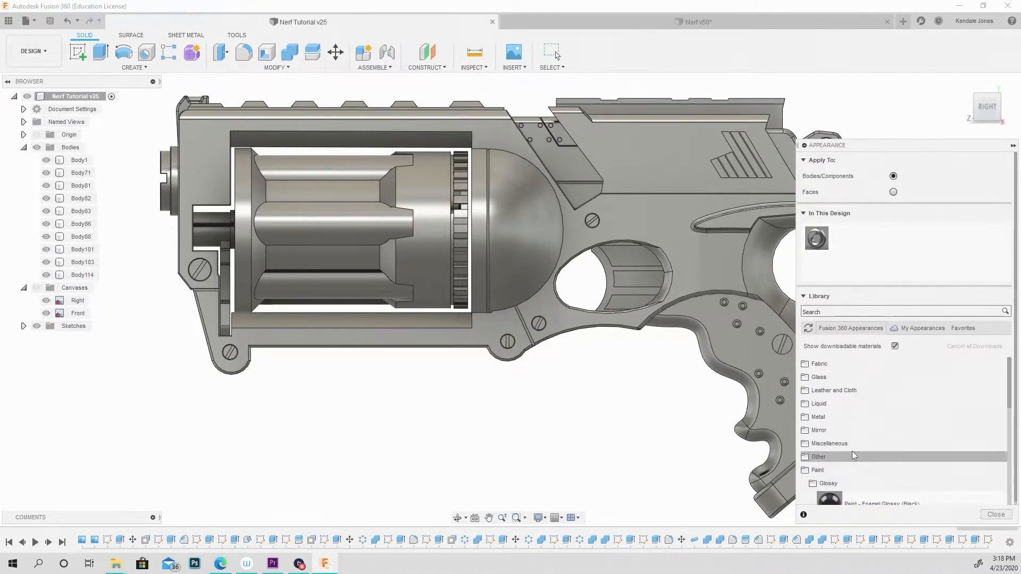
pyautogui.scroll(-5, 851, 454)
pyautogui.scroll(2, 854, 448)
pyautogui.scroll(-3, 854, 447)
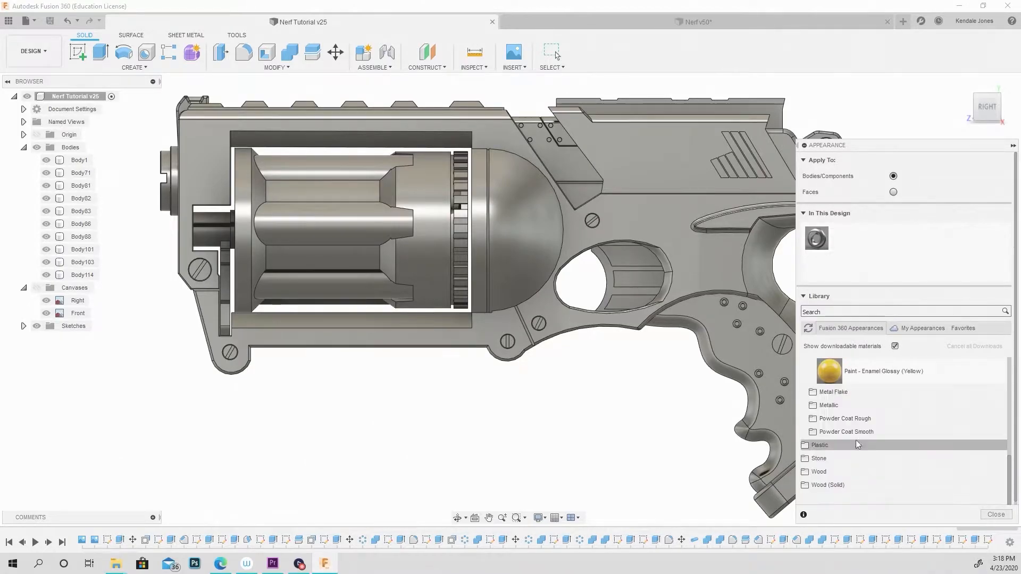
pyautogui.moveTo(857, 374); pyautogui.dragTo(606, 214)
pyautogui.scroll(-1, 598, 364)
pyautogui.moveTo(637, 384); pyautogui.dragTo(559, 354, button='middle')
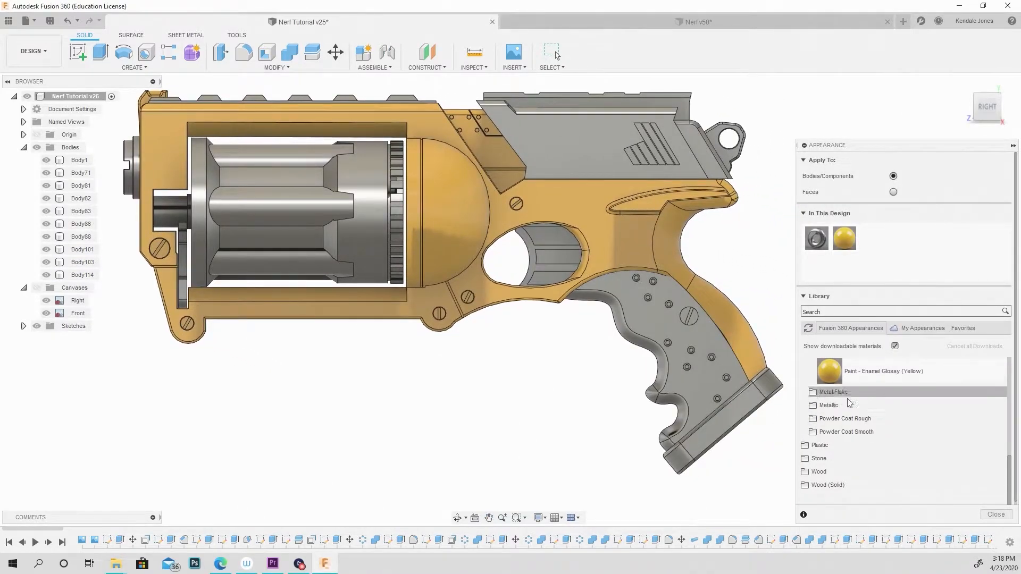
# Step: Apply Paint - Enamel Glossy (Red) to the trigger body and the muzzle piece at the front of the frame
pyautogui.scroll(2, 863, 406)
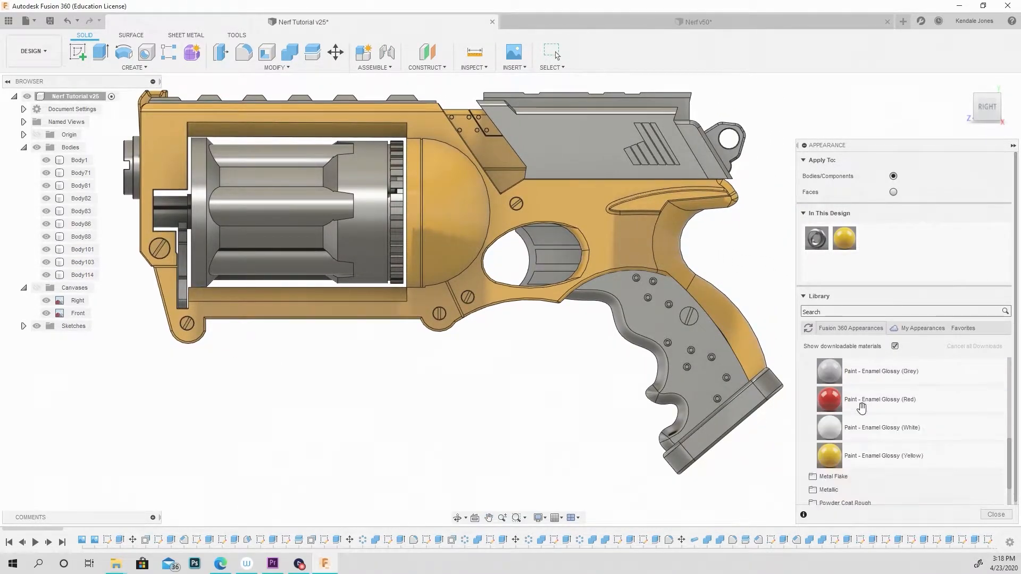
pyautogui.moveTo(861, 404); pyautogui.dragTo(563, 261)
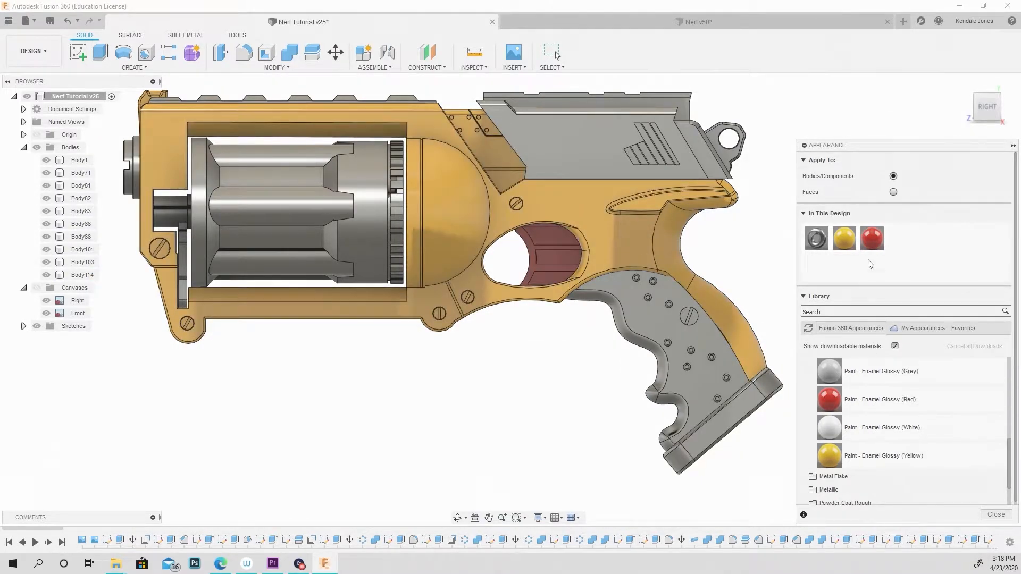
pyautogui.moveTo(871, 238)
pyautogui.mouseDown()
pyautogui.moveTo(346, 240)
pyautogui.moveTo(132, 190)
pyautogui.moveTo(132, 160)
pyautogui.mouseUp()
pyautogui.scroll(-1, 388, 292)
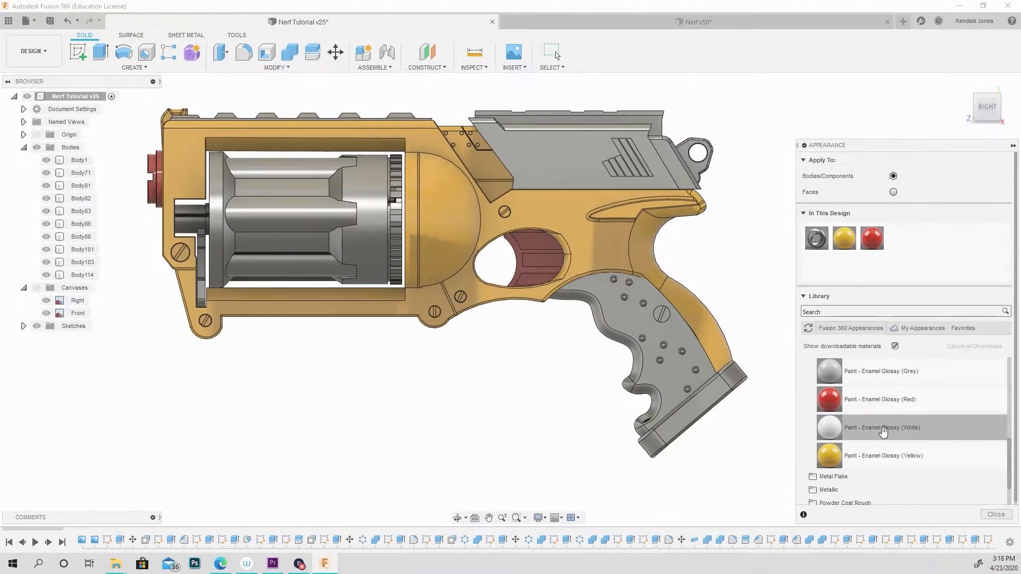
# Step: Apply Paint - Enamel Glossy (White) to the shaft in front of the cylinder and Paint - Enamel Glossy (Black) to the grip's base
pyautogui.moveTo(865, 420)
pyautogui.mouseDown()
pyautogui.moveTo(415, 266)
pyautogui.moveTo(187, 219)
pyautogui.mouseUp()
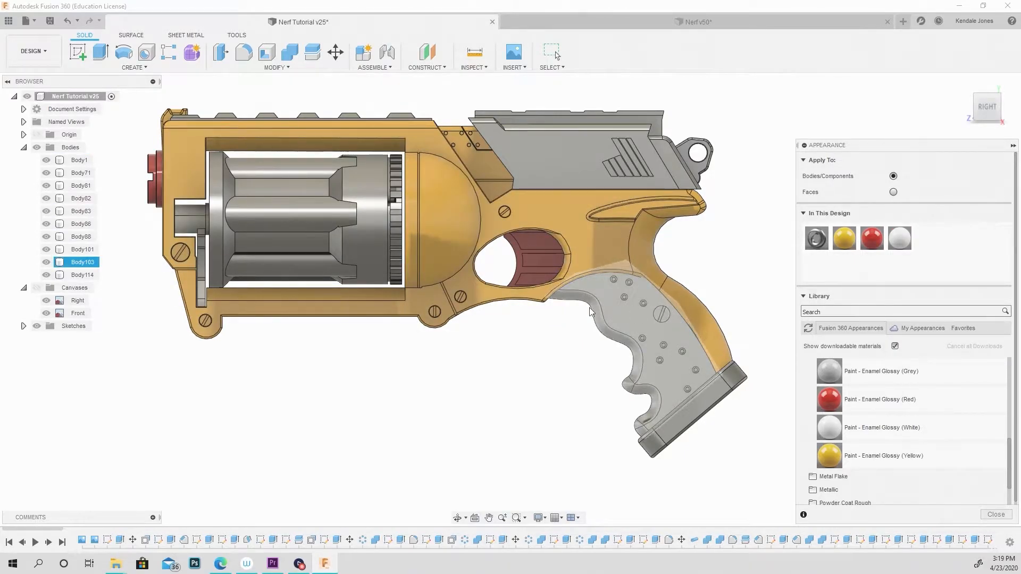
pyautogui.scroll(3, 863, 396)
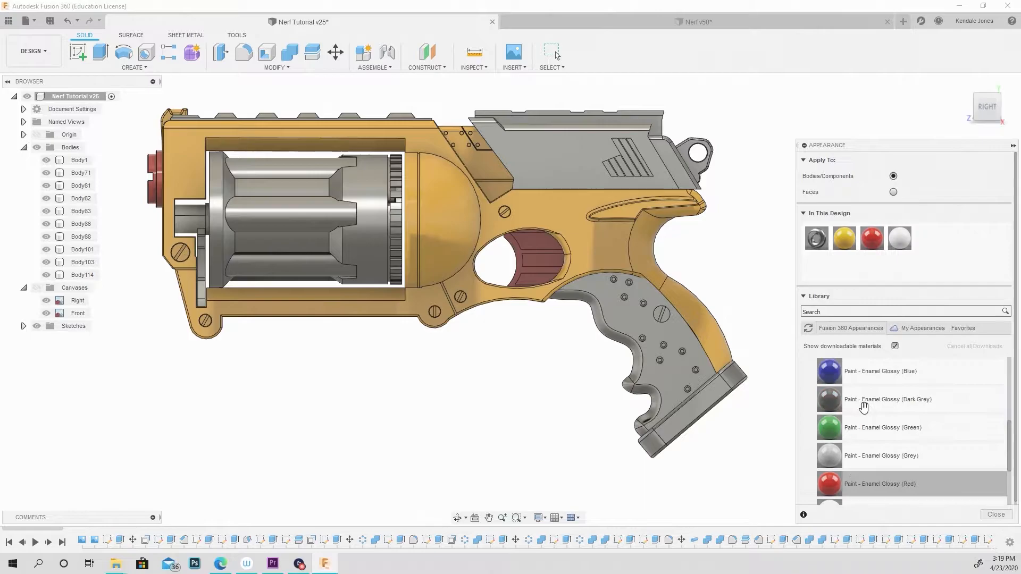
pyautogui.moveTo(865, 408)
pyautogui.mouseDown()
pyautogui.moveTo(847, 399)
pyautogui.moveTo(736, 409)
pyautogui.moveTo(741, 396)
pyautogui.mouseUp()
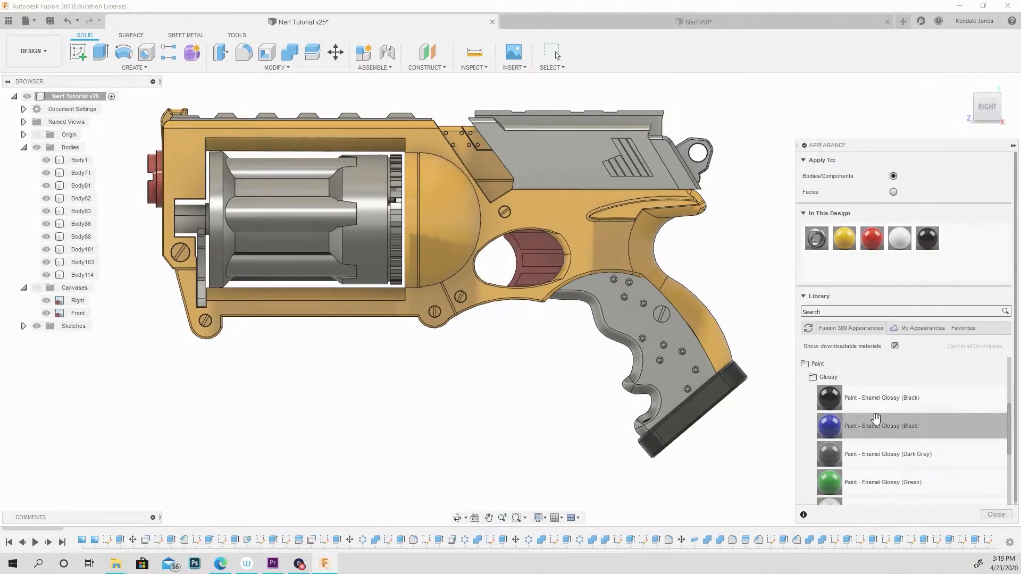
# Step: Apply Paint - Enamel Glossy (Dark Grey) to the upper rear slide body
pyautogui.moveTo(877, 454); pyautogui.dragTo(564, 164)
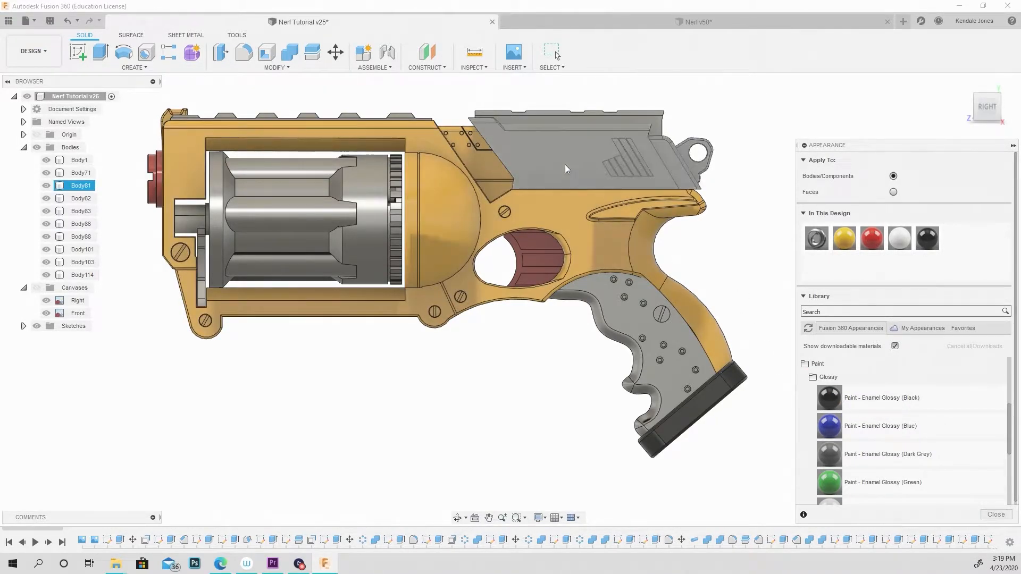
pyautogui.scroll(-5, 895, 443)
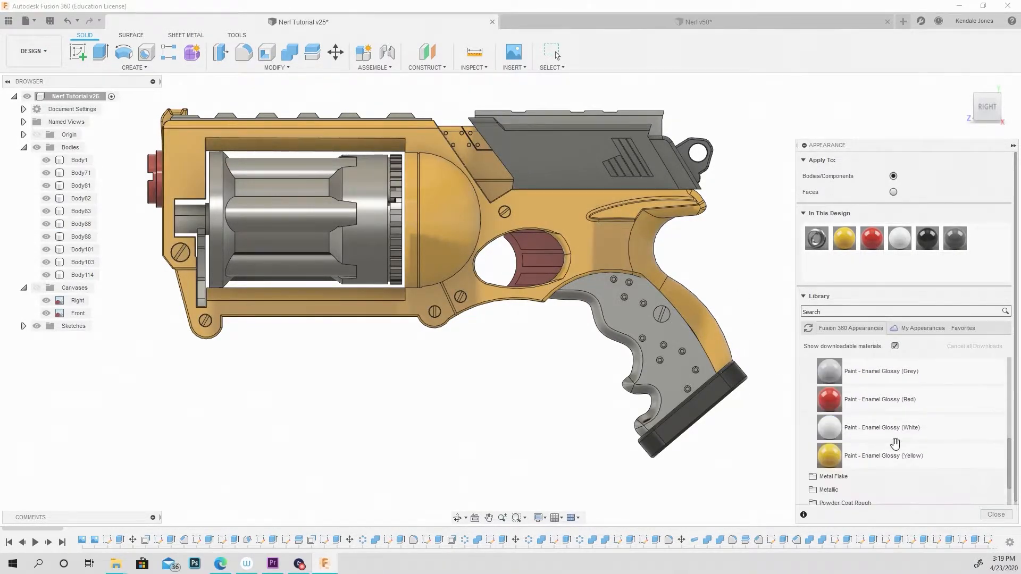
pyautogui.scroll(5, 895, 443)
pyautogui.scroll(-5, 895, 443)
# Step: Apply glossy black enamel to the front and rear top rails, and glossy dark grey enamel to the grip
pyautogui.moveTo(927, 239); pyautogui.dragTo(463, 139)
pyautogui.moveTo(922, 238); pyautogui.dragTo(680, 129)
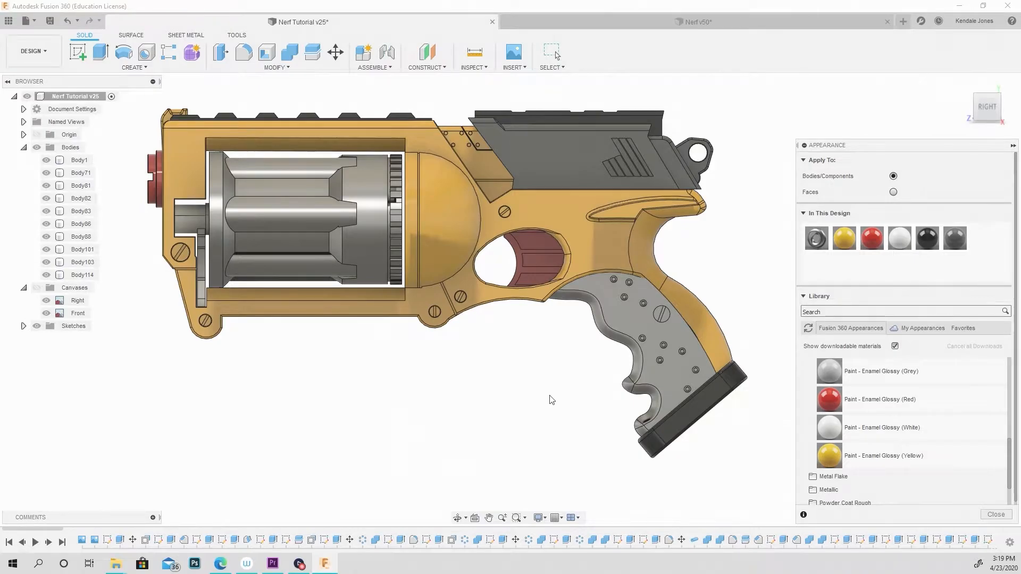
pyautogui.moveTo(955, 238); pyautogui.dragTo(656, 338)
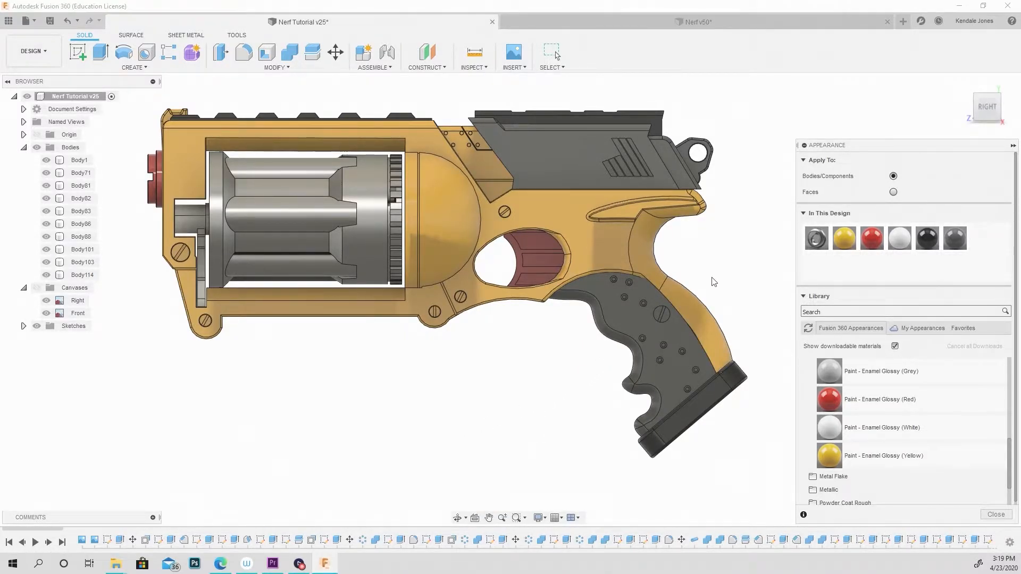
# Step: Set appearances to apply to faces and paint the recessed screw head's faces on the grip glossy black
pyautogui.scroll(8, 659, 319)
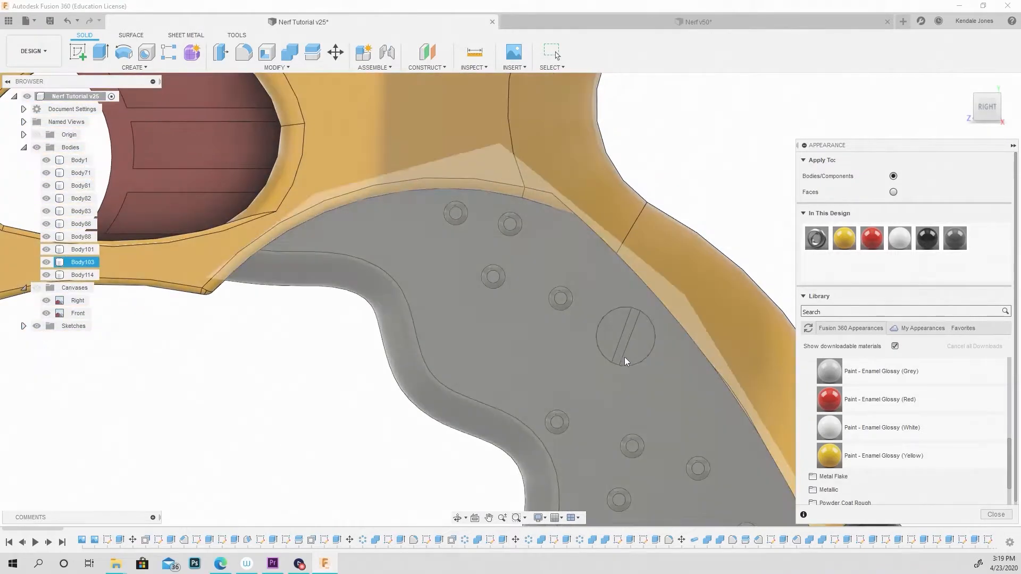
pyautogui.keyDown('shift'); pyautogui.moveTo(701, 330); pyautogui.dragTo(708, 272, button='middle'); pyautogui.keyUp('shift')
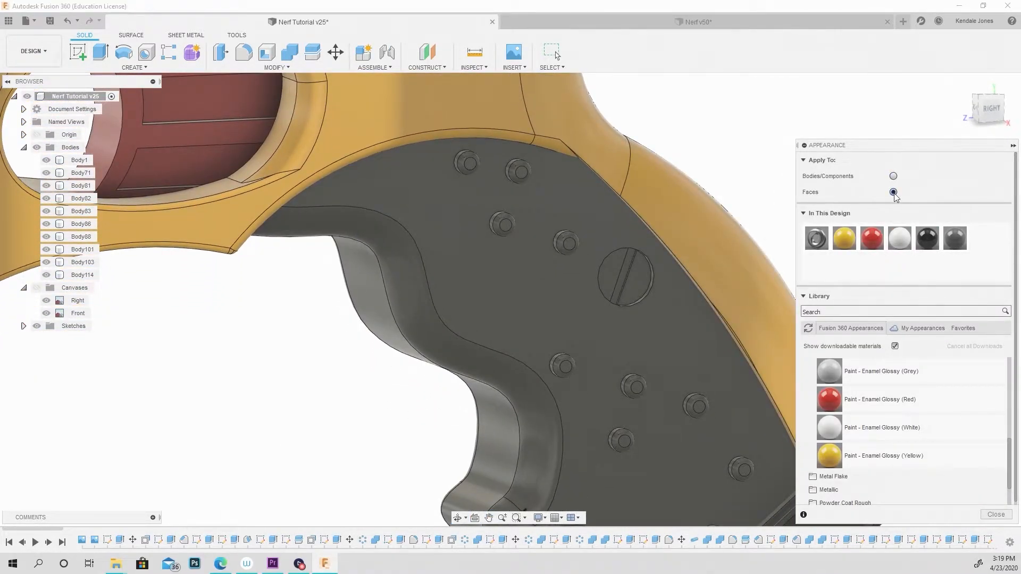
pyautogui.moveTo(928, 237)
pyautogui.mouseDown()
pyautogui.moveTo(615, 282)
pyautogui.moveTo(753, 248)
pyautogui.mouseUp()
pyautogui.scroll(5, 619, 281)
pyautogui.moveTo(612, 258); pyautogui.dragTo(613, 260)
pyautogui.scroll(3, 661, 268)
pyautogui.moveTo(926, 239); pyautogui.dragTo(612, 276)
# Step: Paint the slot faces of the grip's recessed screw with glossy black enamel
pyautogui.keyDown('shift'); pyautogui.moveTo(620, 274); pyautogui.dragTo(627, 275, button='middle'); pyautogui.keyUp('shift')
pyautogui.scroll(3, 621, 275)
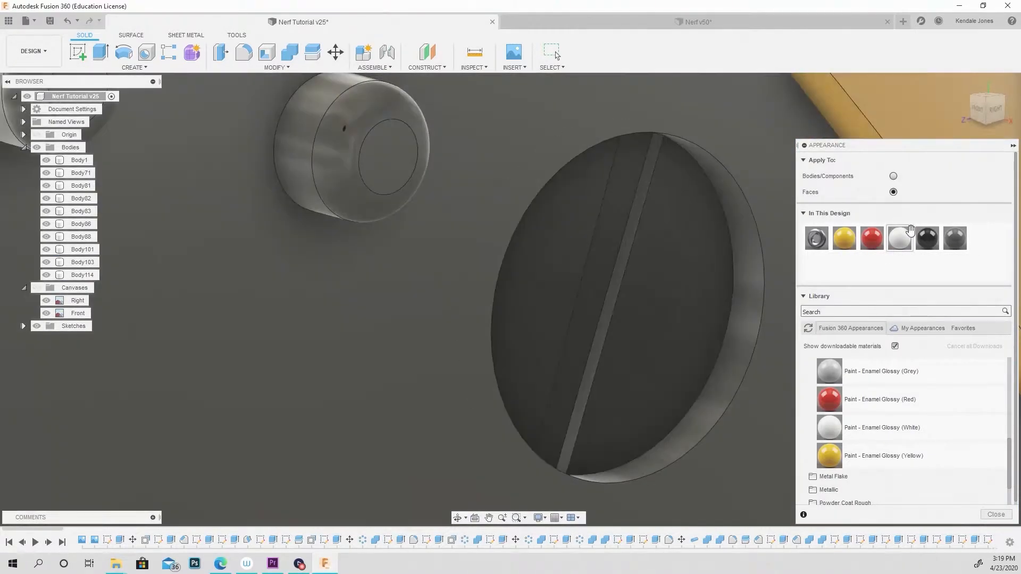
pyautogui.moveTo(633, 248); pyautogui.dragTo(624, 247)
pyautogui.keyDown('shift'); pyautogui.moveTo(697, 249); pyautogui.dragTo(646, 244, button='middle'); pyautogui.keyUp('shift')
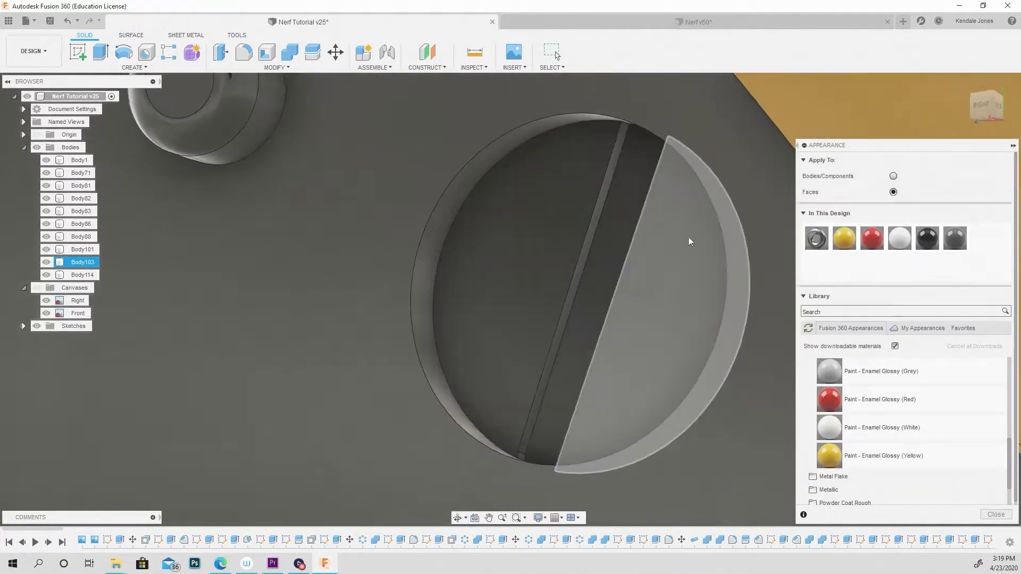
pyautogui.moveTo(930, 240); pyautogui.dragTo(605, 263)
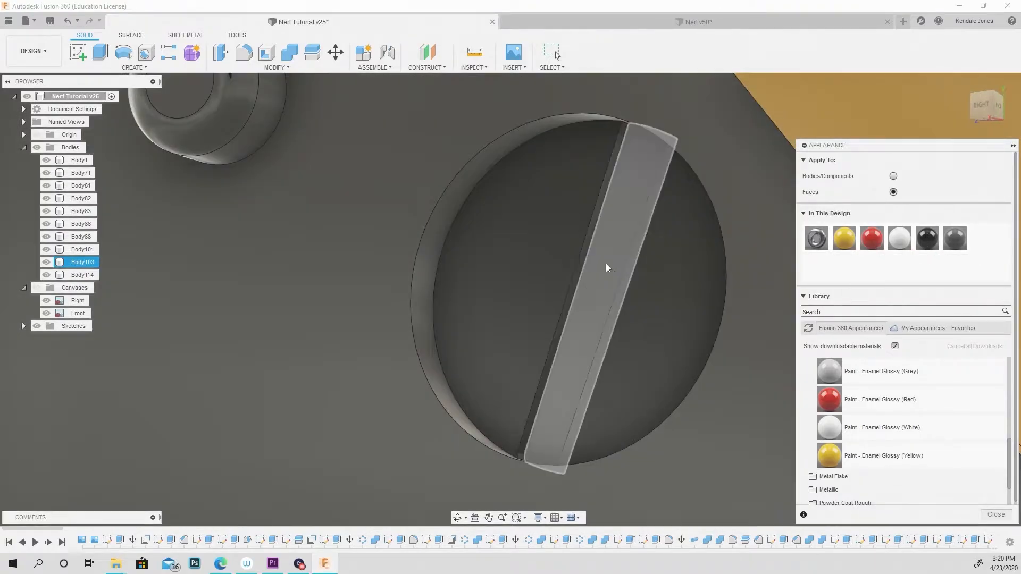
# Step: Set appearances to apply to bodies/components again and paint the whole cylinder body glossy black
pyautogui.scroll(-3, 604, 269)
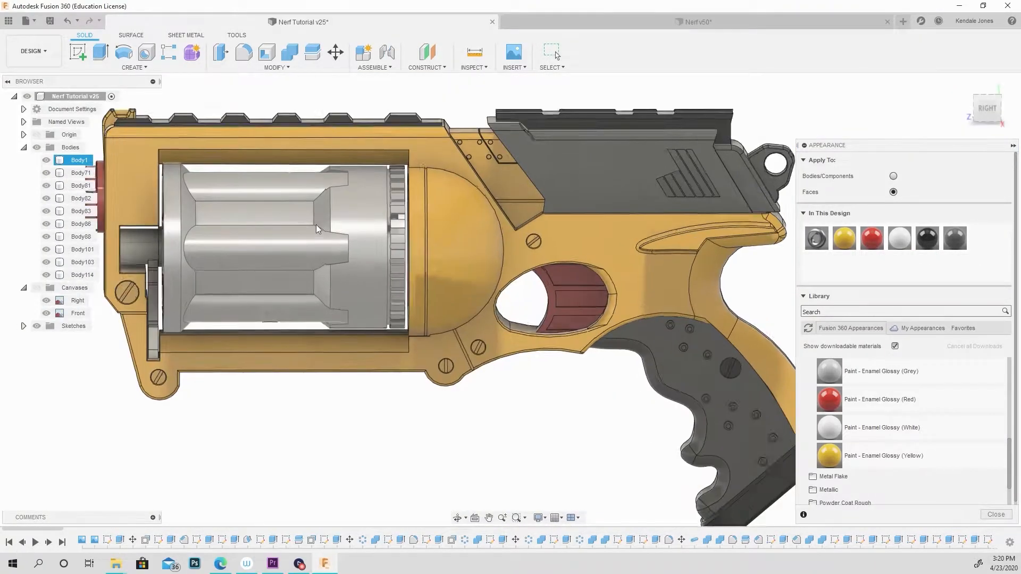
pyautogui.scroll(2, 316, 224)
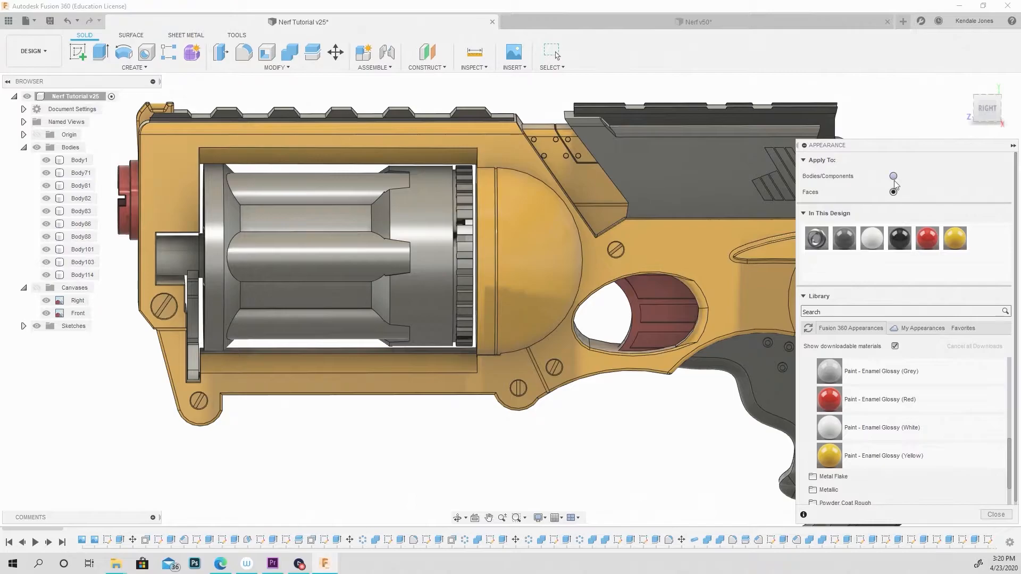
pyautogui.moveTo(899, 238); pyautogui.dragTo(425, 250)
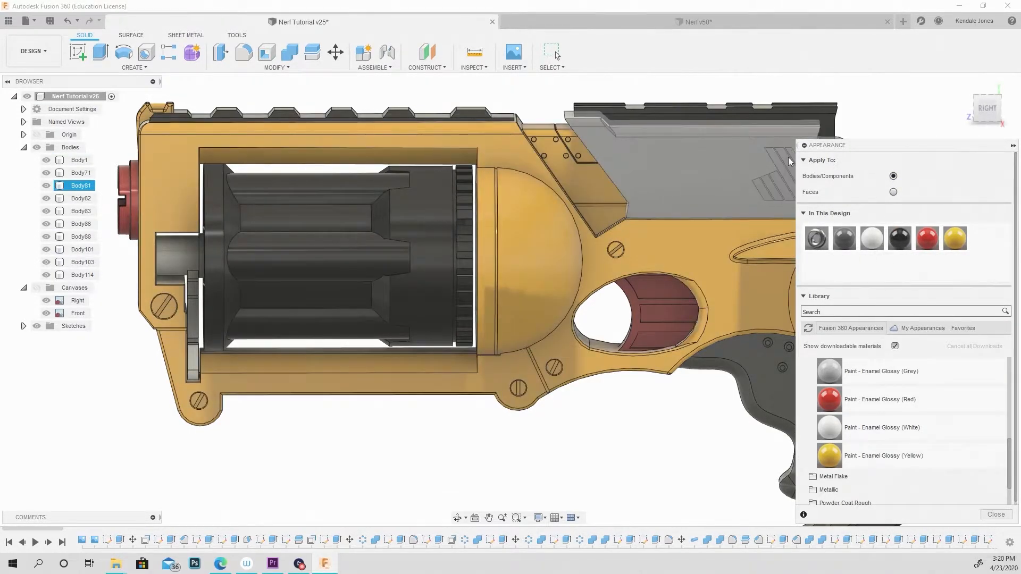
# Step: Switch to applying appearances by face and paint the cylinder's front rim faces and the front sight's faces glossy red
pyautogui.click(894, 192)
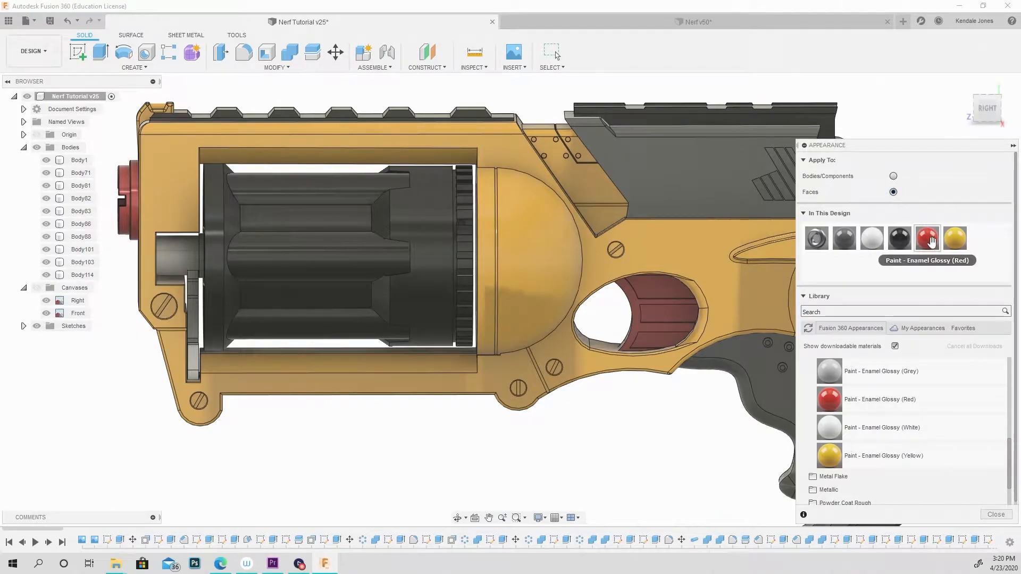
pyautogui.moveTo(928, 239); pyautogui.dragTo(230, 291)
pyautogui.moveTo(919, 242); pyautogui.dragTo(224, 246)
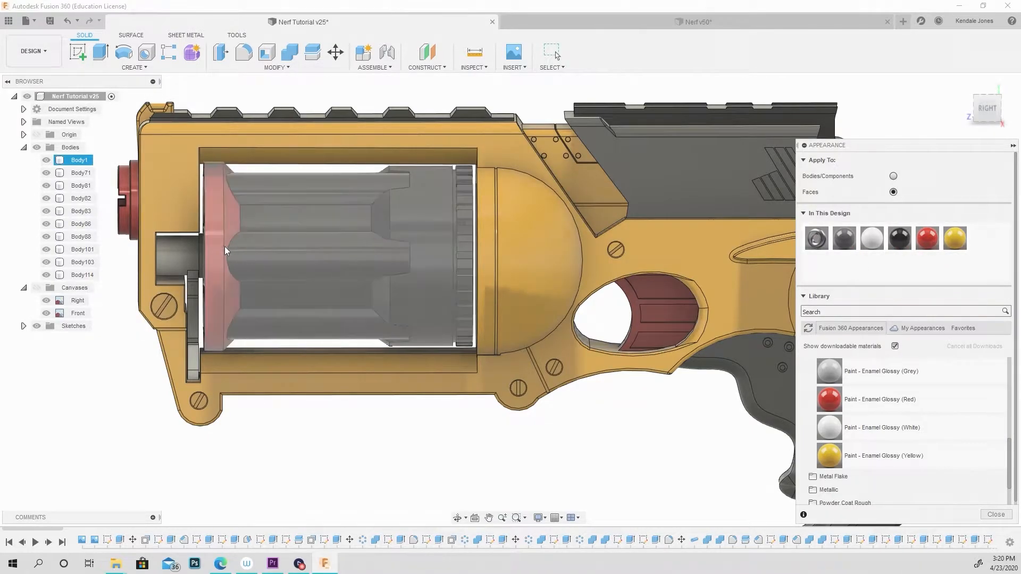
pyautogui.scroll(3, 224, 247)
pyautogui.keyDown('shift'); pyautogui.moveTo(217, 249); pyautogui.dragTo(585, 268, button='middle'); pyautogui.keyUp('shift')
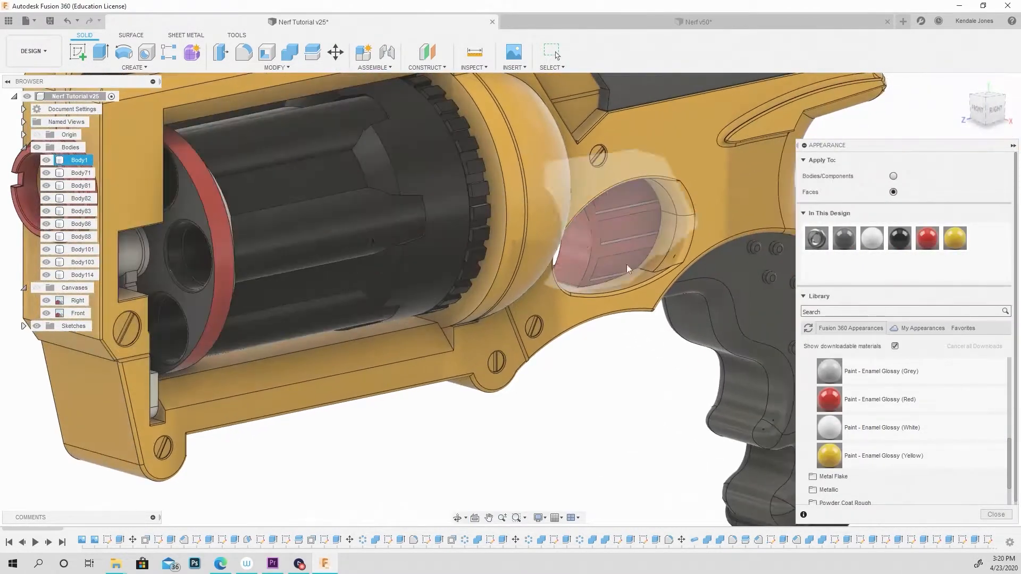
pyautogui.moveTo(927, 239); pyautogui.dragTo(194, 304)
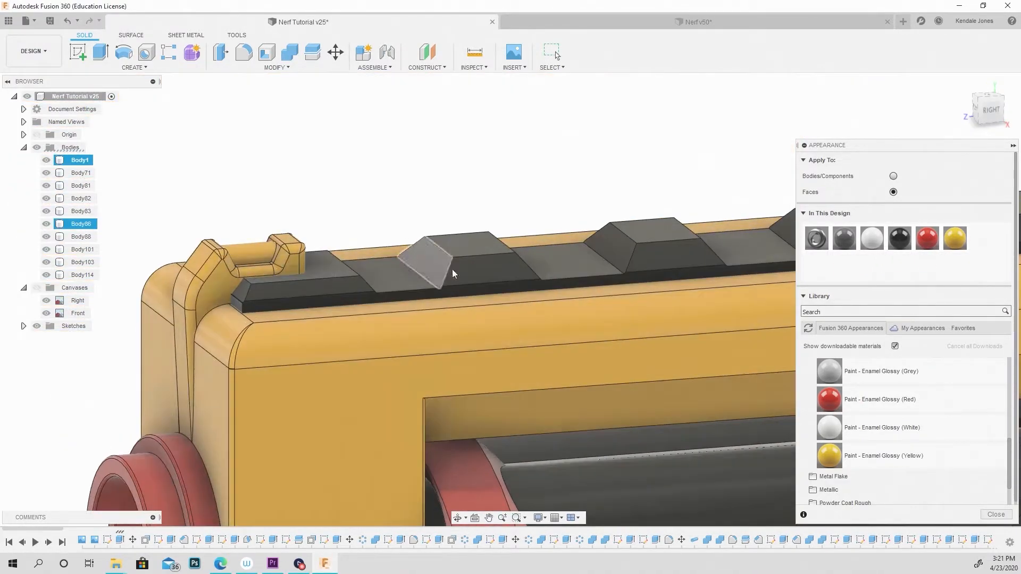
pyautogui.moveTo(926, 239); pyautogui.dragTo(149, 270)
pyautogui.moveTo(227, 247); pyautogui.dragTo(239, 245)
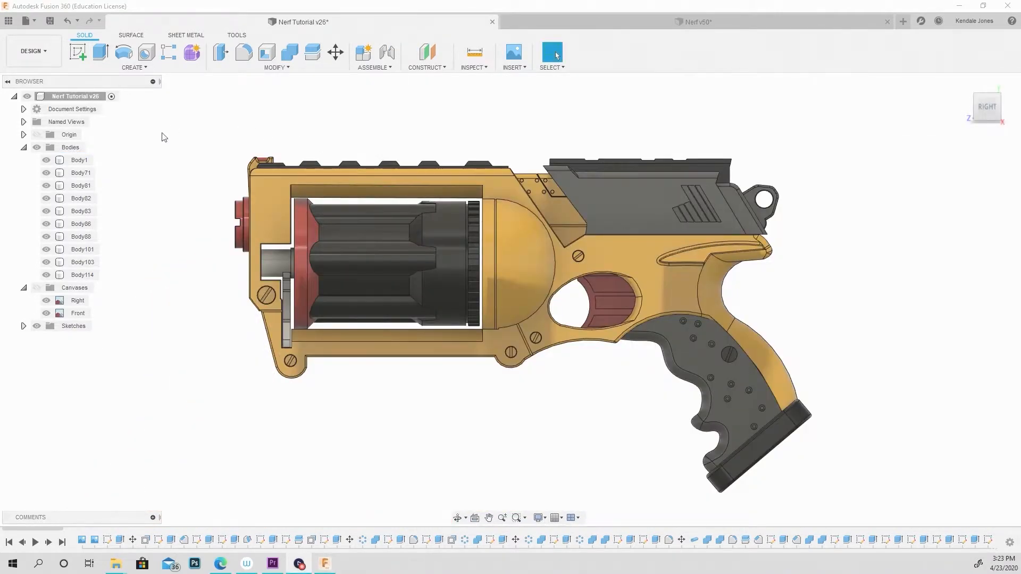
# Step: Switch from the Design workspace to the Render workspace
pyautogui.click(39, 52)
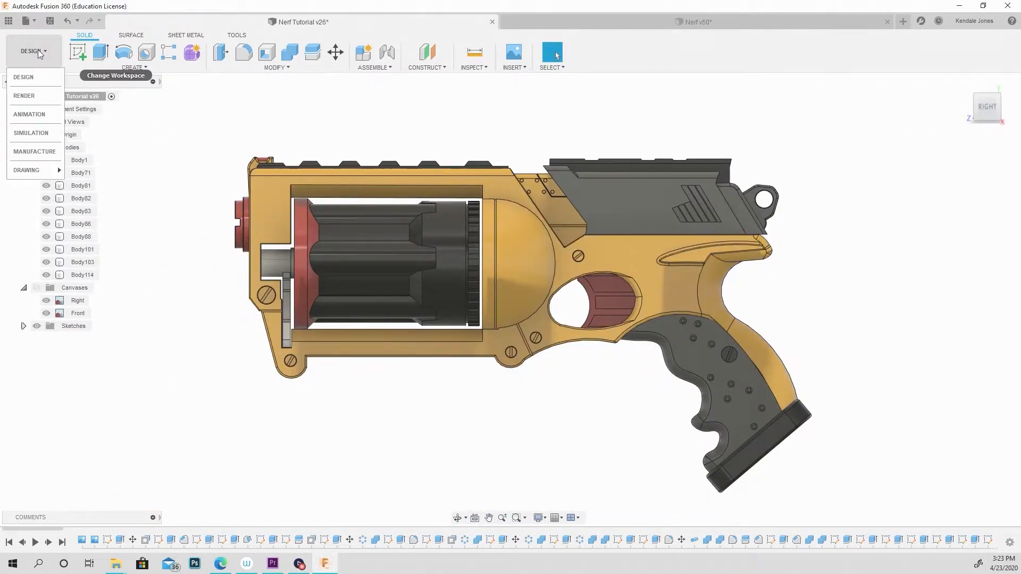
pyautogui.click(38, 95)
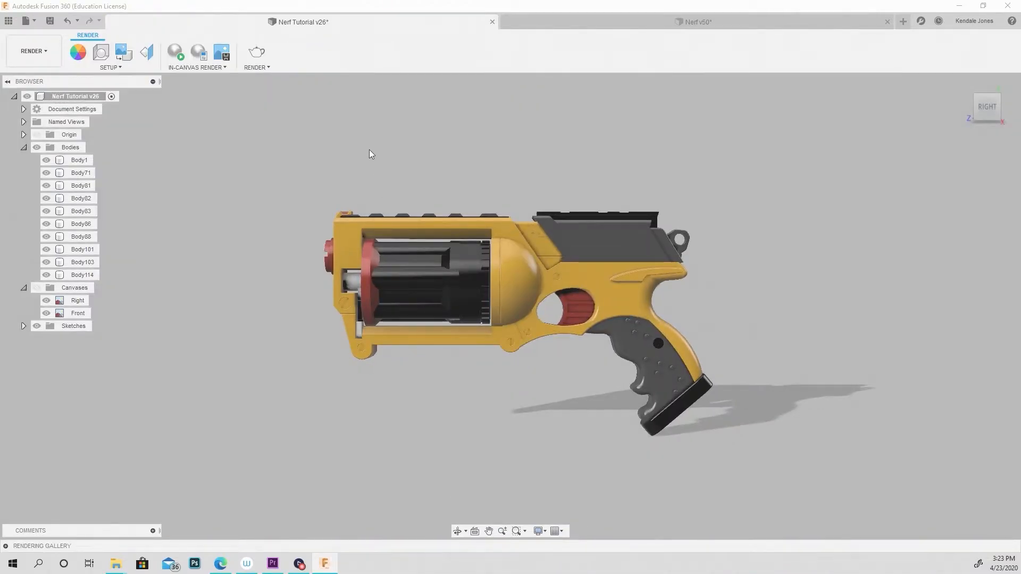
pyautogui.scroll(2, 425, 141)
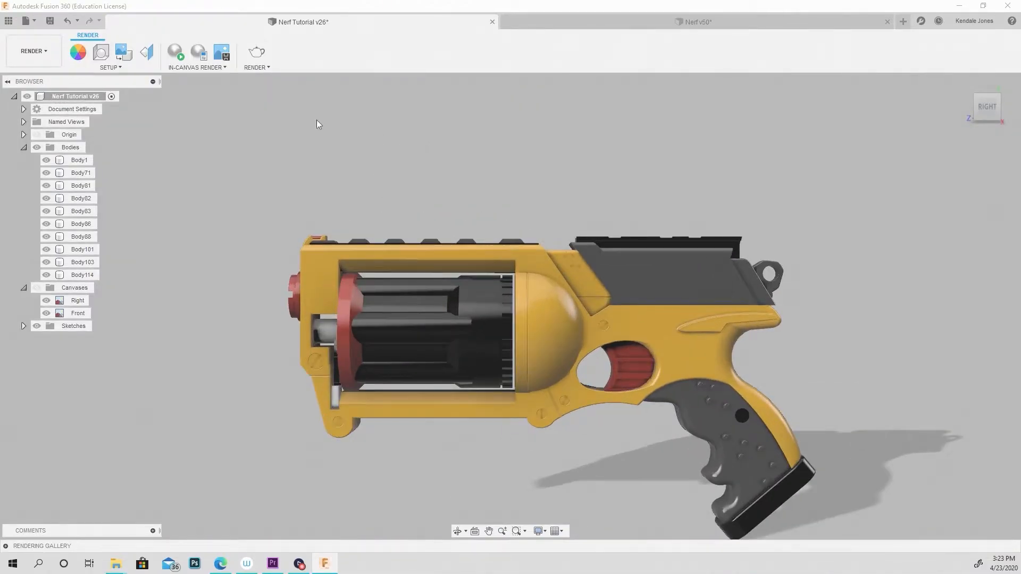
# Step: Insert Decal.png from the computer's Reference folder as a decal on the dark upper rear panel
pyautogui.click(123, 53)
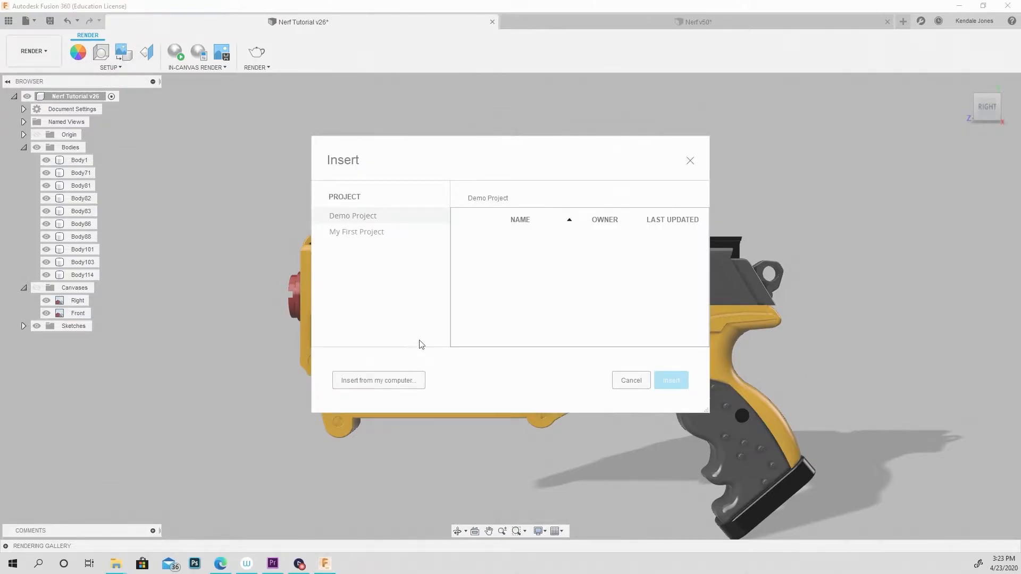
pyautogui.click(390, 383)
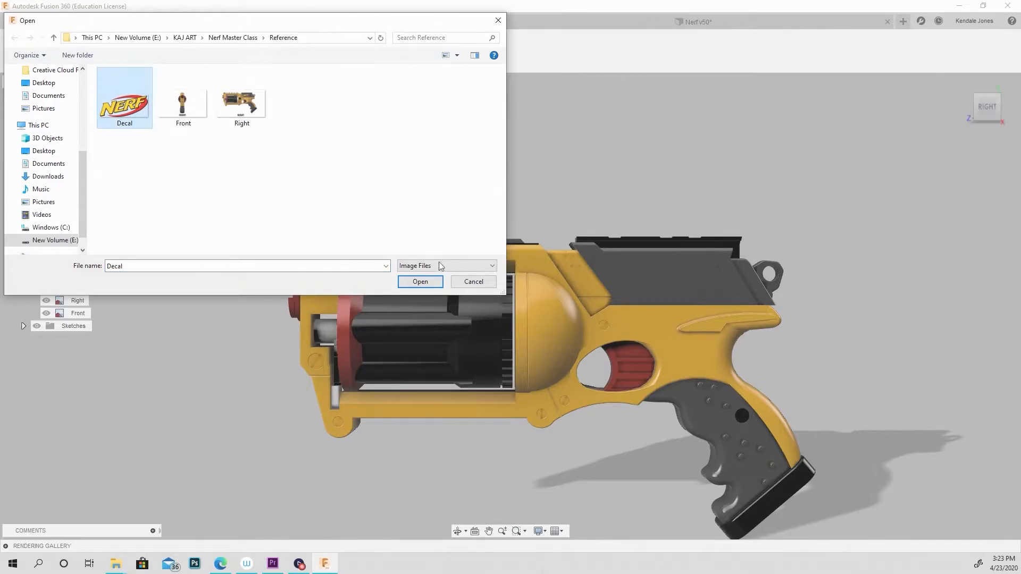
pyautogui.click(420, 282)
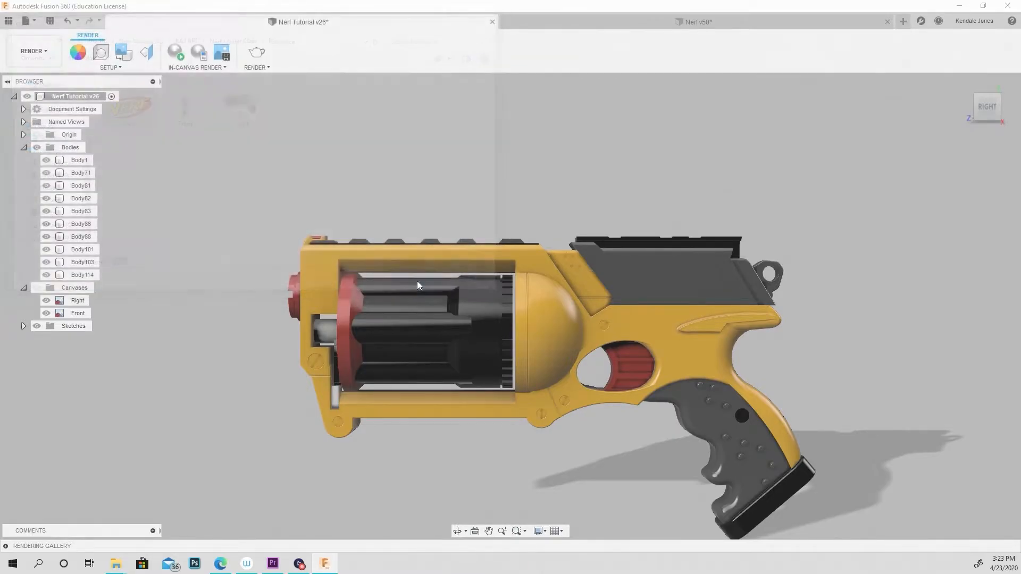
pyautogui.click(664, 277)
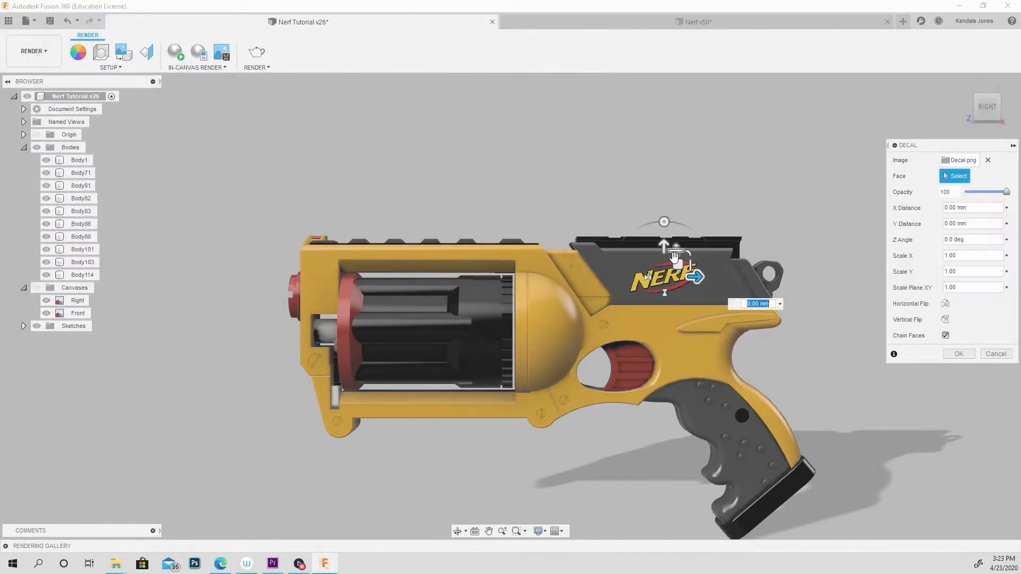
# Step: Show the reference canvases and switch the camera to an orthographic view for aligning the decal
pyautogui.scroll(5, 684, 279)
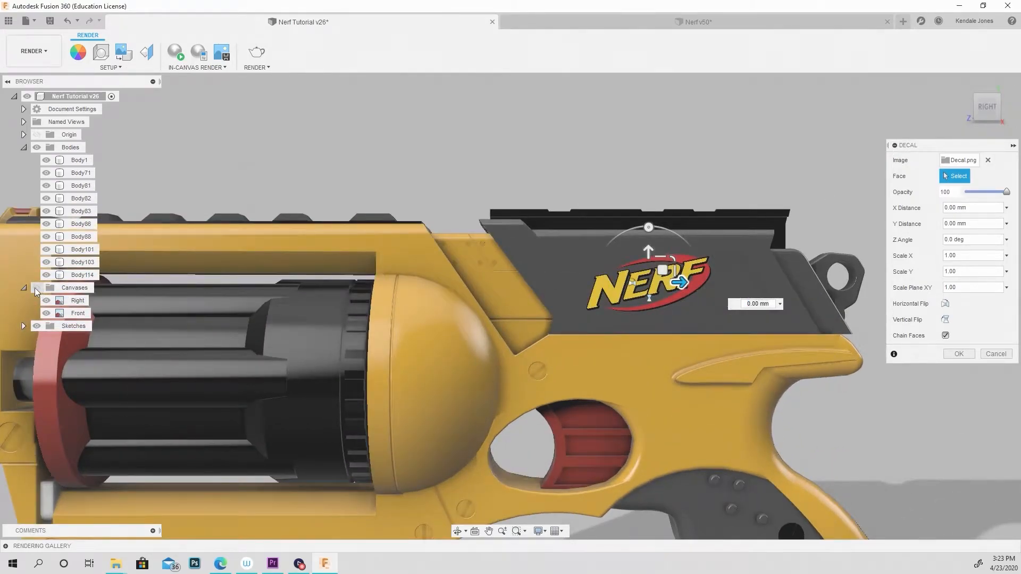
pyautogui.click(35, 288)
pyautogui.scroll(-2, 712, 225)
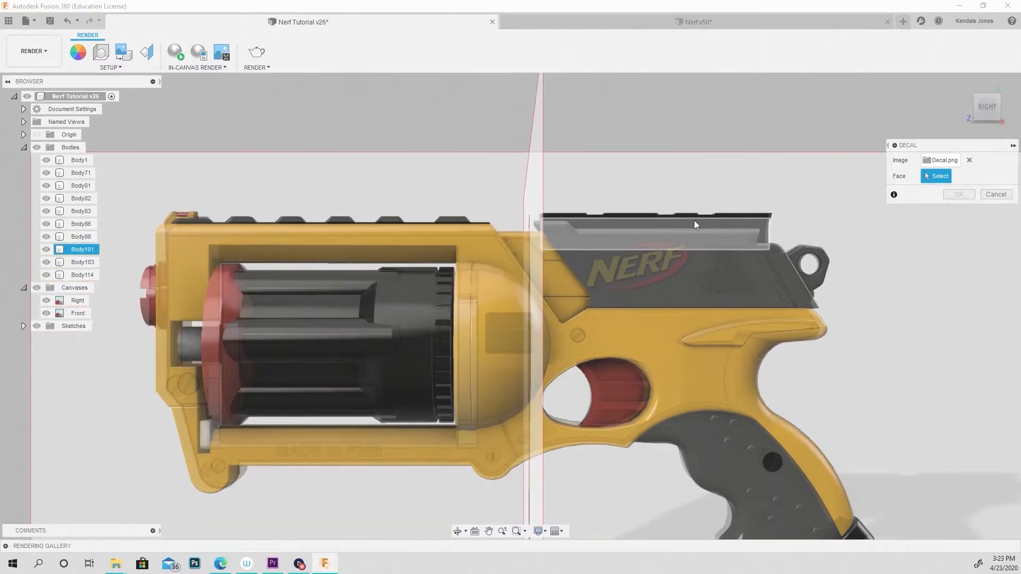
pyautogui.scroll(-2, 695, 221)
pyautogui.moveTo(802, 238); pyautogui.dragTo(760, 174, button='middle')
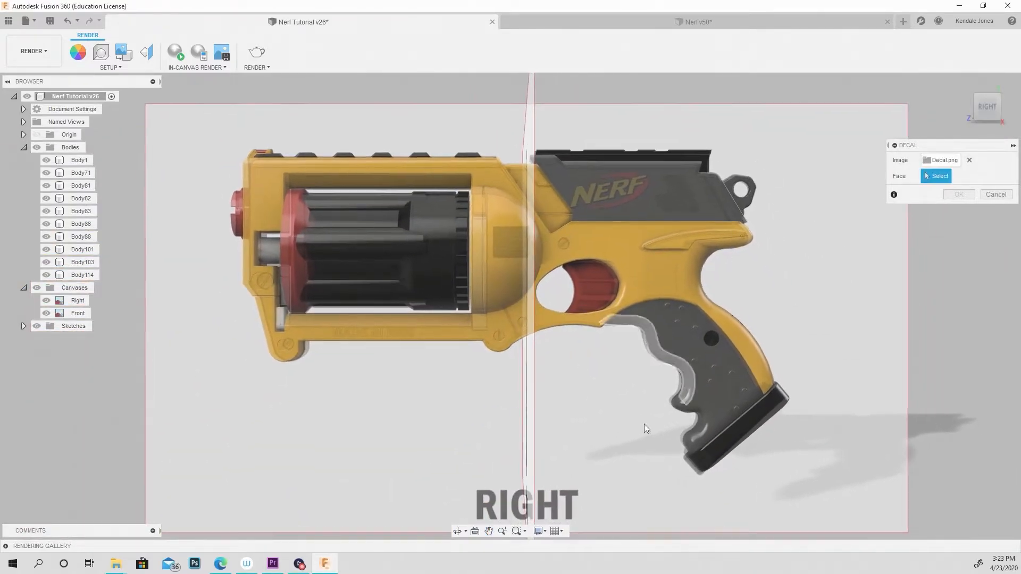
pyautogui.click(538, 532)
pyautogui.moveTo(569, 503)
pyautogui.click(677, 505)
# Step: Place the decal on the dark upper rear panel over the reference logo, scale it uniformly to about 1.068 and apply it
pyautogui.scroll(1, 664, 228)
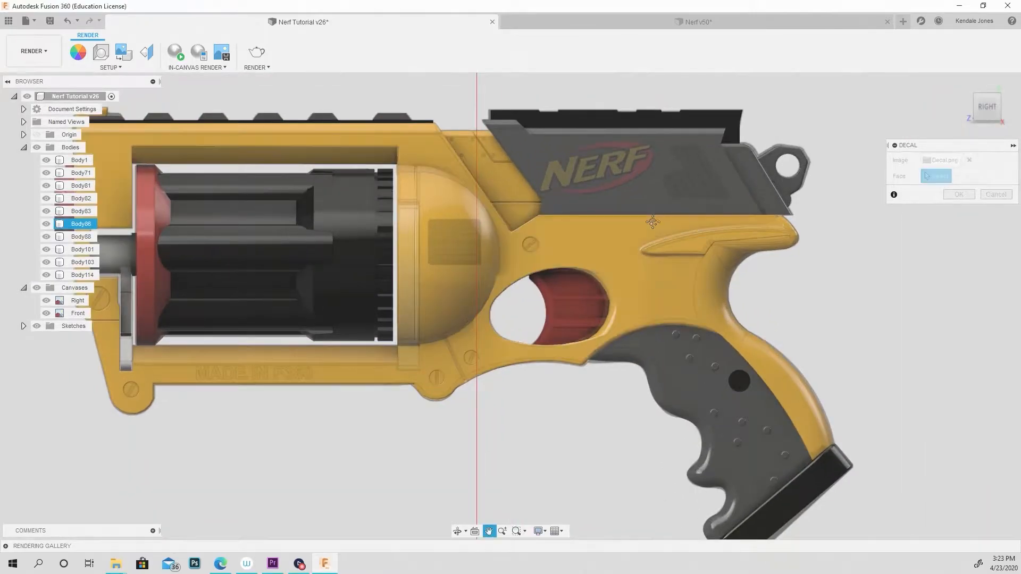
pyautogui.scroll(2, 586, 205)
pyautogui.click(579, 216)
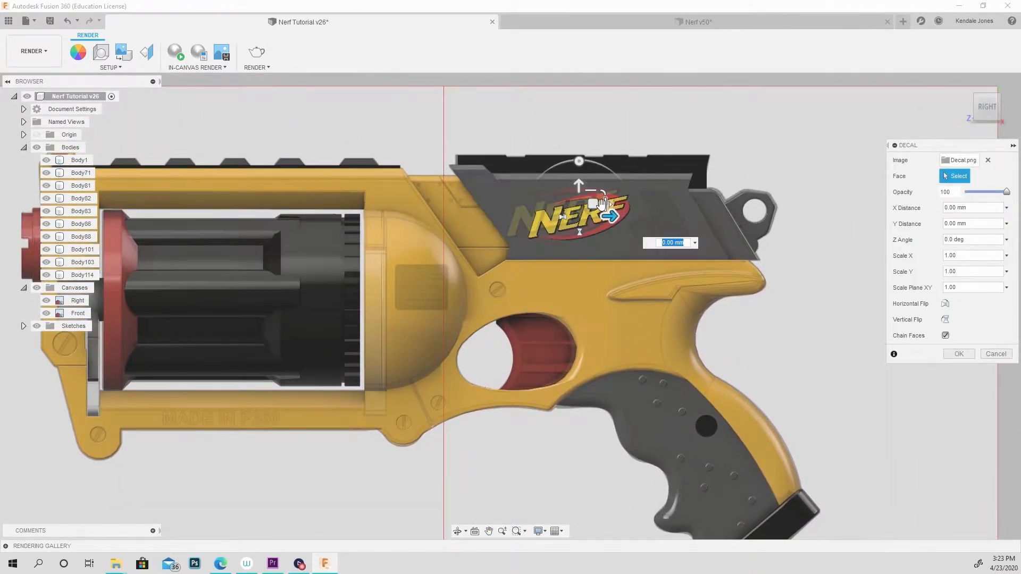
pyautogui.scroll(3, 590, 213)
pyautogui.moveTo(590, 202); pyautogui.dragTo(559, 191)
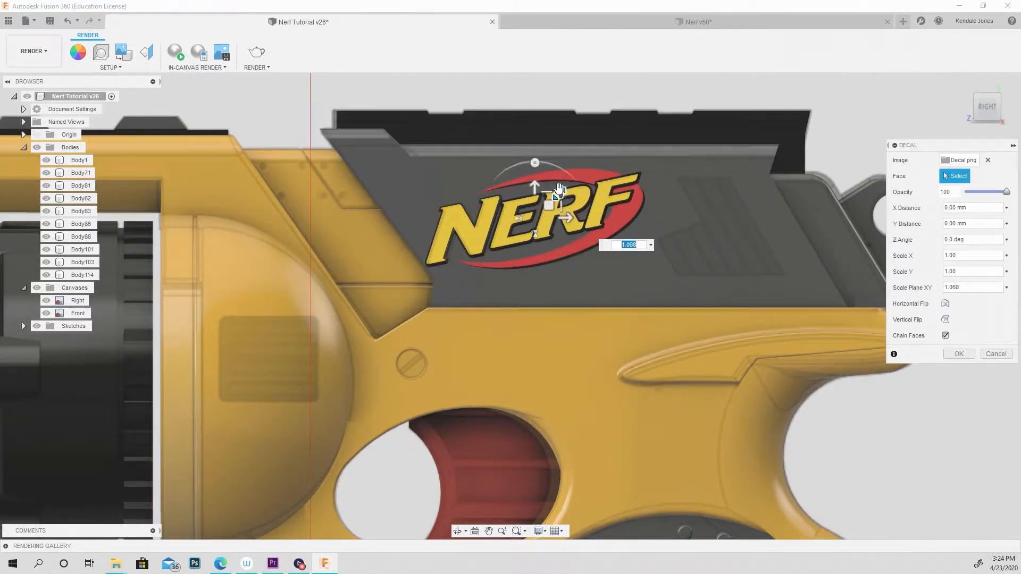
pyautogui.click(957, 353)
# Step: Switch back from the Render workspace to the Design workspace
pyautogui.scroll(-5, 518, 255)
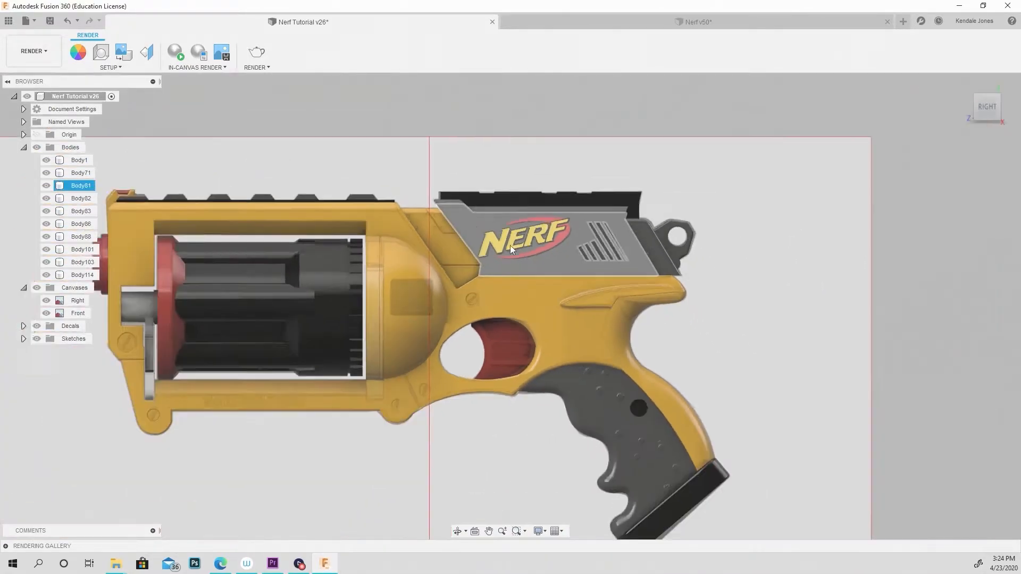
pyautogui.click(28, 51)
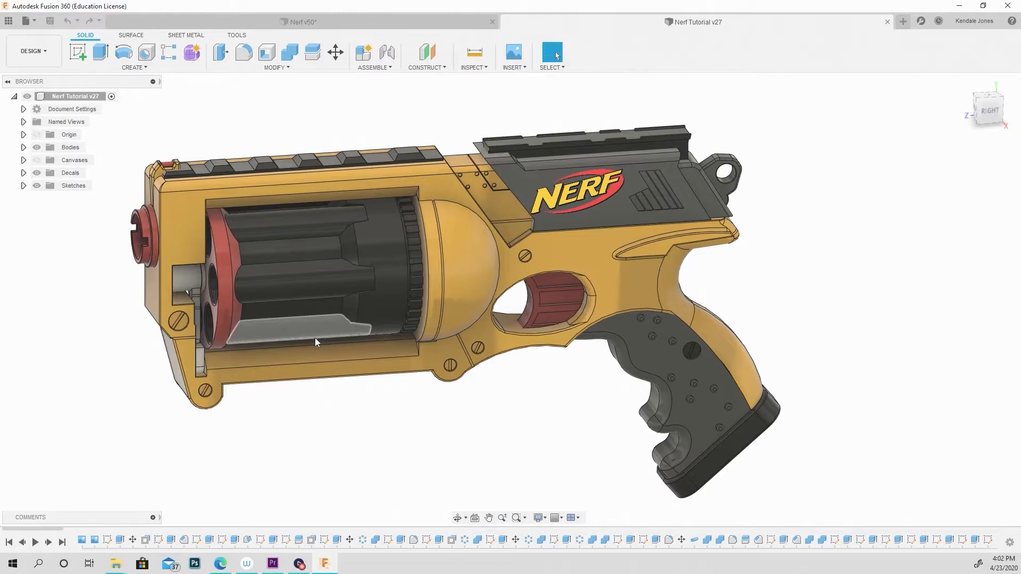
# Step: Start a fillet and select the edges along the lower front of the yellow frame and its front screw boss
pyautogui.scroll(5, 247, 324)
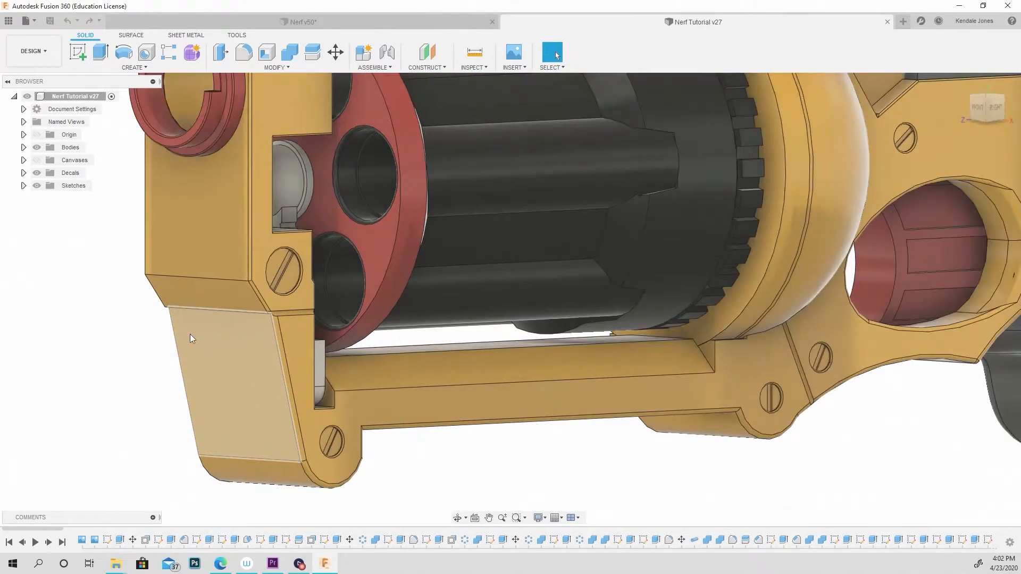
pyautogui.press('f')
pyautogui.click(198, 279)
pyautogui.scroll(3, 212, 308)
pyautogui.keyDown('shift'); pyautogui.moveTo(211, 298); pyautogui.dragTo(213, 260, button='middle'); pyautogui.keyUp('shift')
pyautogui.scroll(2, 212, 301)
pyautogui.click(229, 323)
pyautogui.click(237, 383)
pyautogui.keyDown('shift'); pyautogui.moveTo(237, 383); pyautogui.dragTo(313, 378, button='middle'); pyautogui.keyUp('shift')
pyautogui.click(462, 414)
pyautogui.click(460, 372)
# Step: Add the two side edges of the rounded screw boss ahead of the trigger guard to the fillet selection
pyautogui.scroll(-4, 551, 293)
pyautogui.keyDown('shift'); pyautogui.moveTo(552, 295); pyautogui.dragTo(362, 273, button='middle'); pyautogui.keyUp('shift')
pyautogui.click(379, 269)
pyautogui.click(469, 267)
pyautogui.moveTo(452, 238); pyautogui.dragTo(312, 234, button='middle')
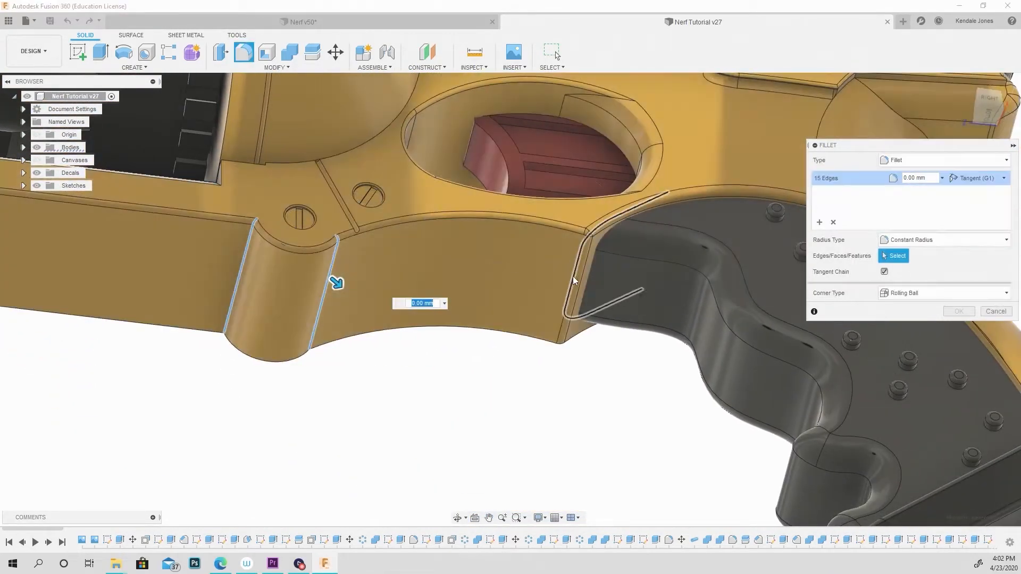
pyautogui.scroll(4, 345, 281)
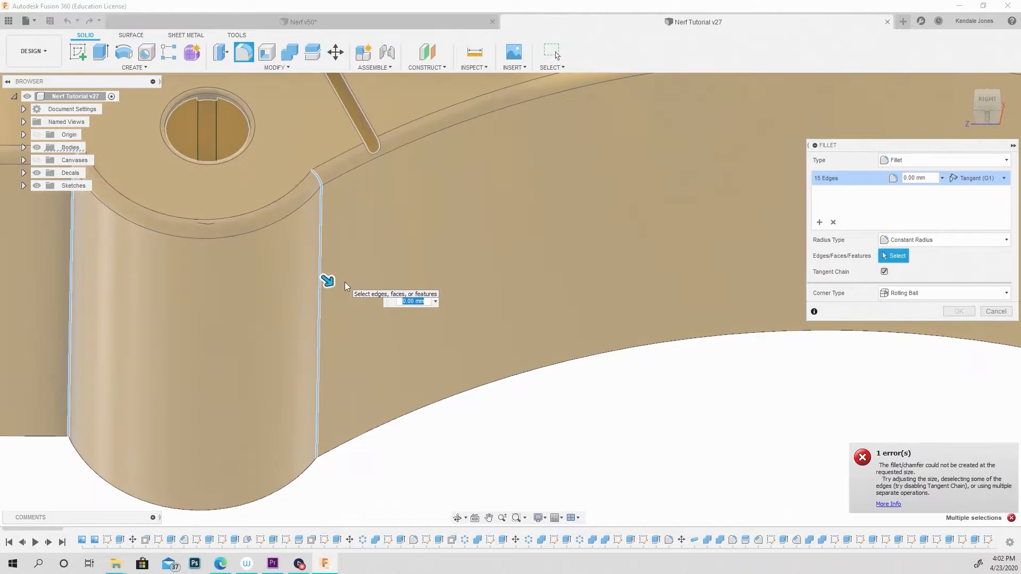
# Step: Set the radius for the selected frame edges to 0.009 mm and apply the fillet
pyautogui.write('9')
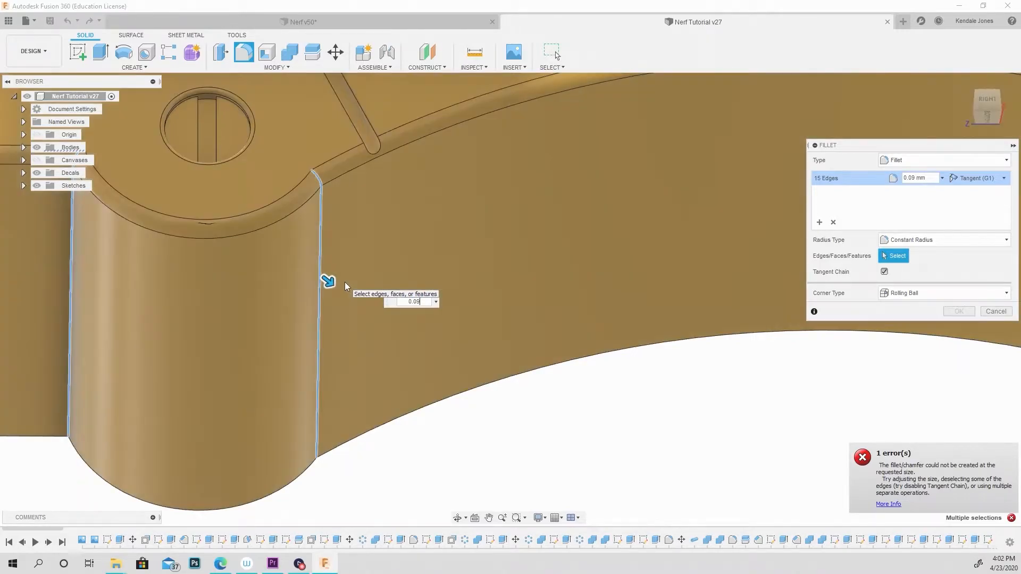
pyautogui.press('BackSpace')
pyautogui.write('09')
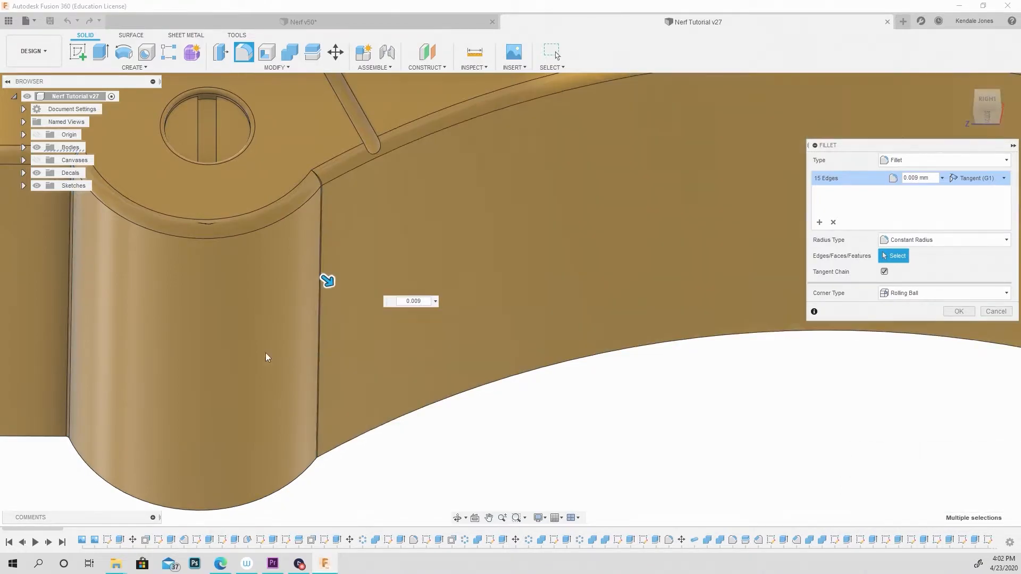
pyautogui.scroll(-7, 247, 363)
pyautogui.moveTo(179, 355); pyautogui.dragTo(452, 308, button='middle')
pyautogui.moveTo(211, 310); pyautogui.dragTo(363, 326, button='middle')
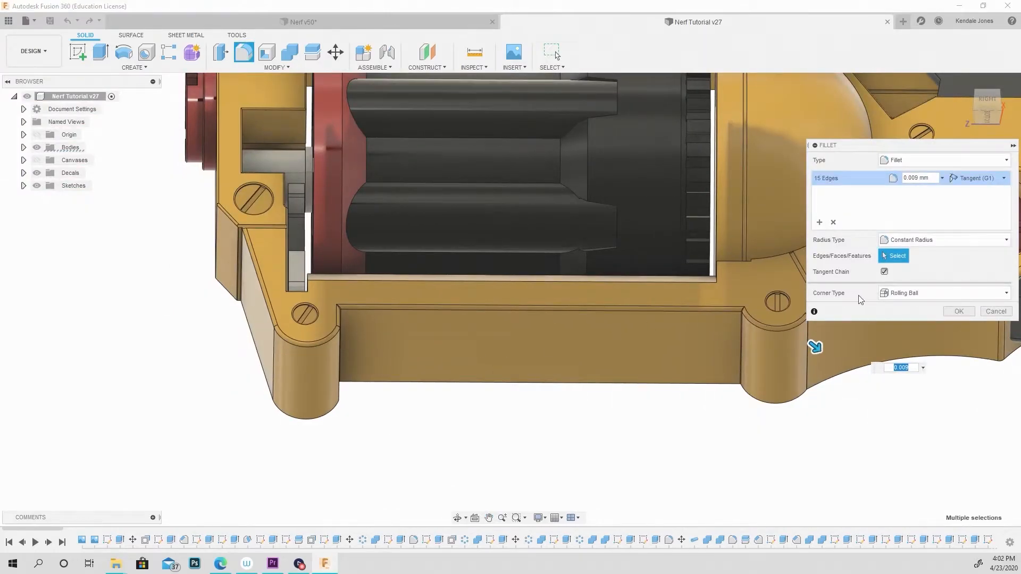
pyautogui.click(959, 311)
# Step: Start Split Body and select the yellow shell, the dark upper rear panel and the grip as the bodies to split
pyautogui.keyDown('shift'); pyautogui.moveTo(492, 306); pyautogui.dragTo(412, 230, button='middle'); pyautogui.keyUp('shift')
pyautogui.scroll(-3, 515, 282)
pyautogui.moveTo(596, 271); pyautogui.dragTo(419, 282, button='middle')
pyautogui.keyDown('shift'); pyautogui.moveTo(584, 290); pyautogui.dragTo(607, 321, button='middle'); pyautogui.keyUp('shift')
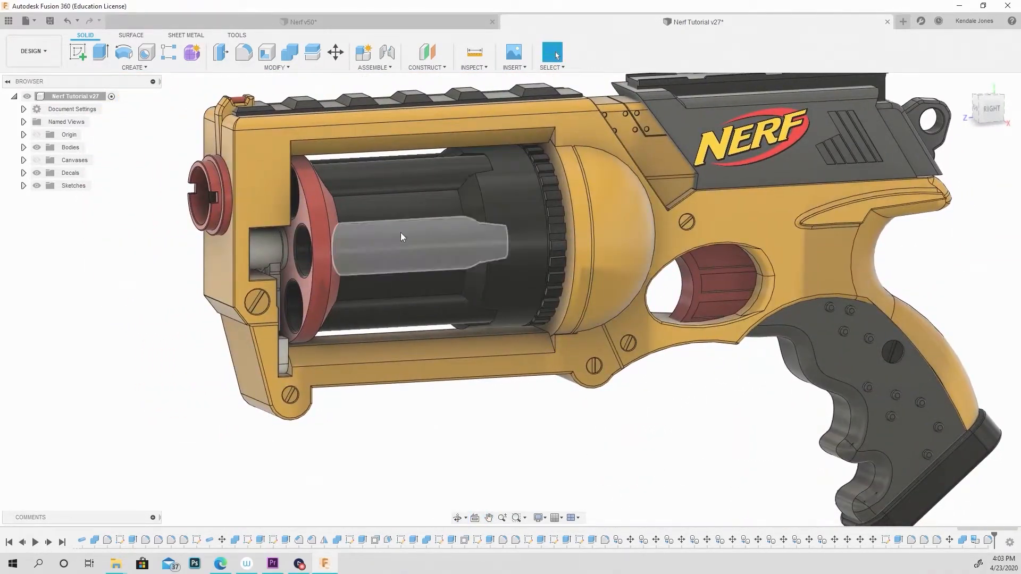
pyautogui.click(286, 65)
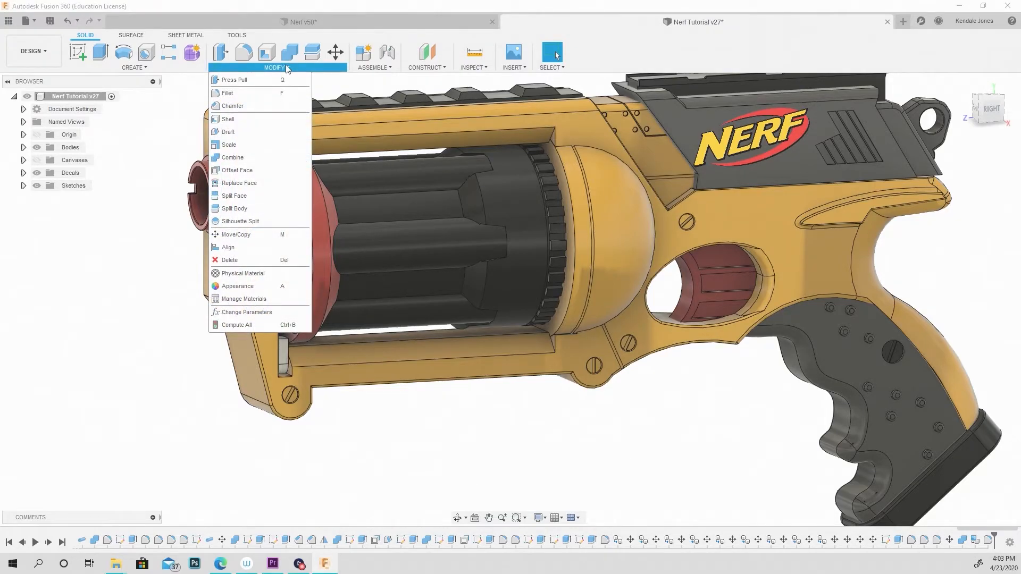
pyautogui.click(257, 209)
pyautogui.scroll(-3, 310, 238)
pyautogui.click(279, 196)
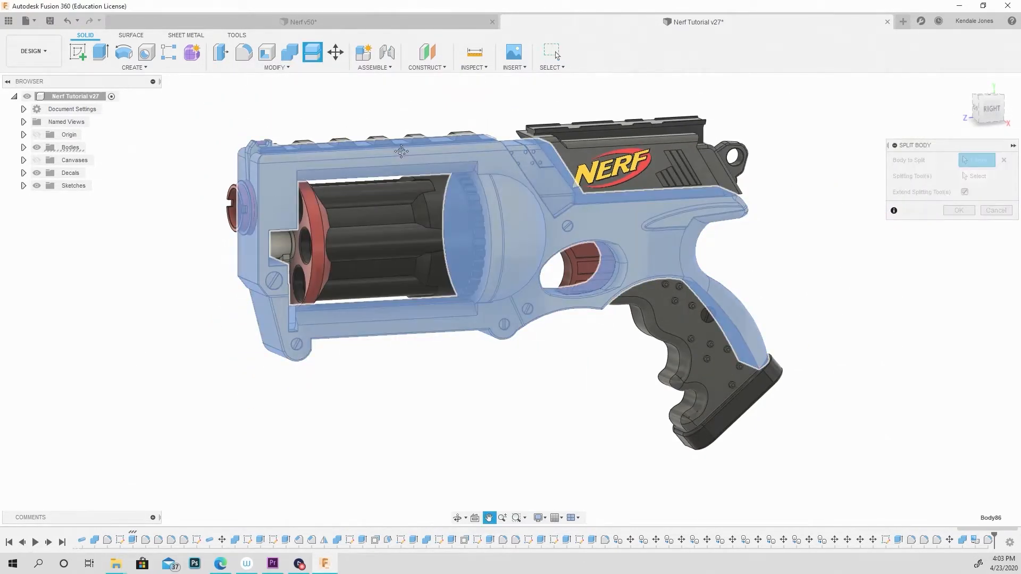
pyautogui.scroll(-1, 287, 169)
pyautogui.moveTo(287, 169)
pyautogui.keyDown('shift'); pyautogui.mouseDown(button='middle')
pyautogui.moveTo(273, 171)
pyautogui.moveTo(283, 178)
pyautogui.moveTo(276, 169)
pyautogui.mouseUp(button='middle'); pyautogui.keyUp('shift')
pyautogui.click(525, 167)
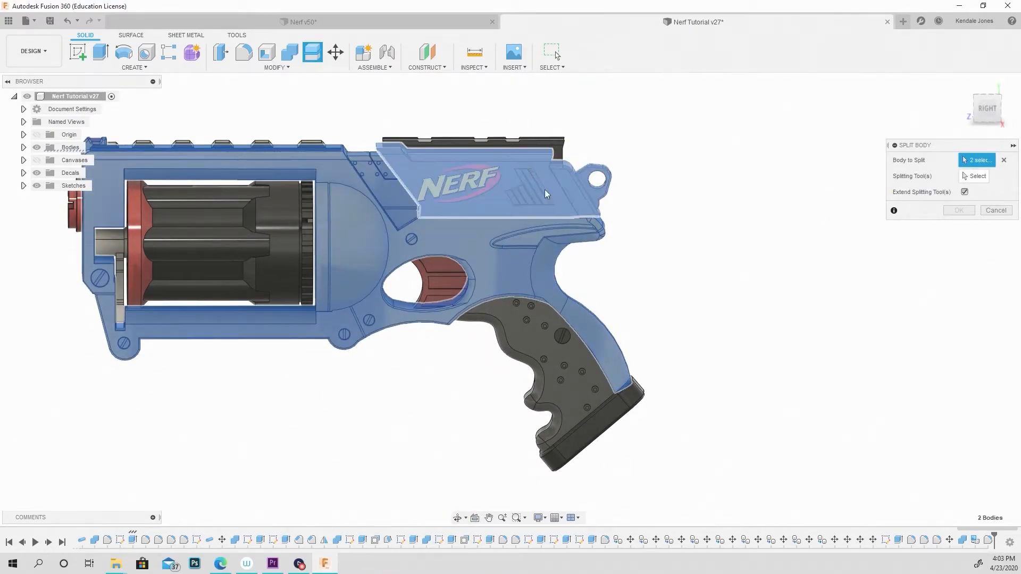
pyautogui.click(562, 367)
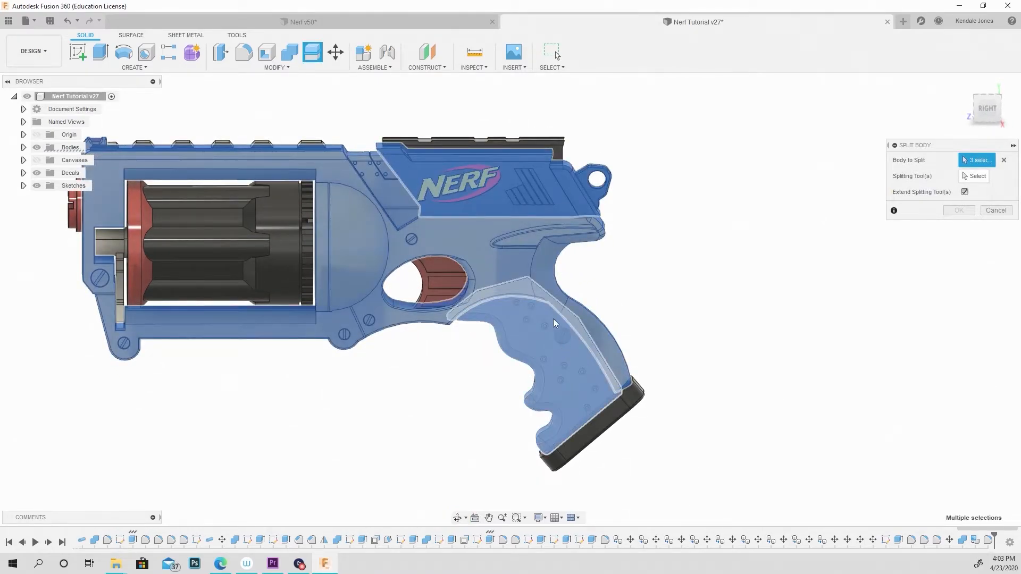
pyautogui.moveTo(553, 318); pyautogui.dragTo(515, 305, button='middle')
pyautogui.keyDown('shift'); pyautogui.moveTo(675, 184); pyautogui.dragTo(658, 180, button='middle'); pyautogui.keyUp('shift')
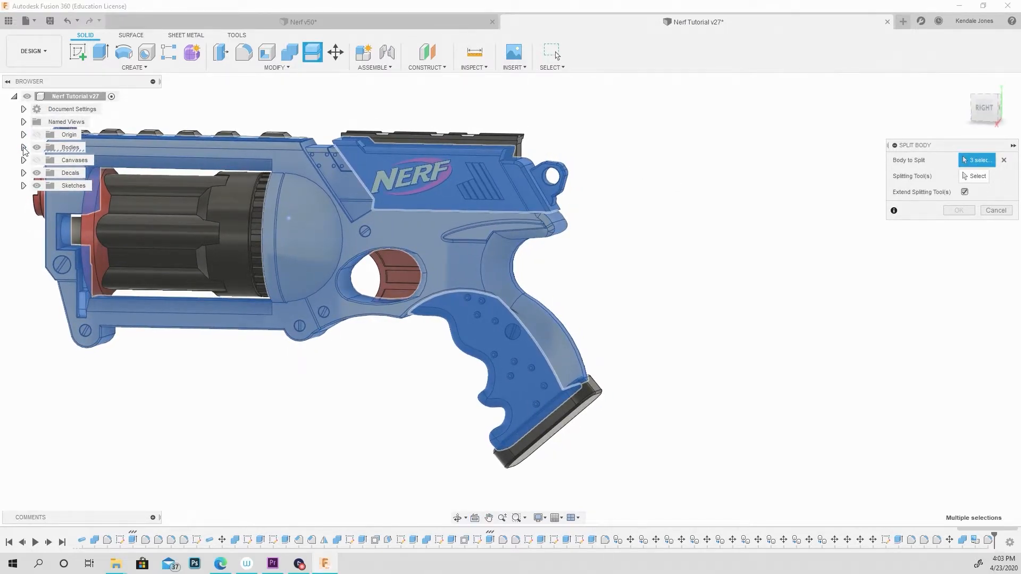
pyautogui.click(23, 148)
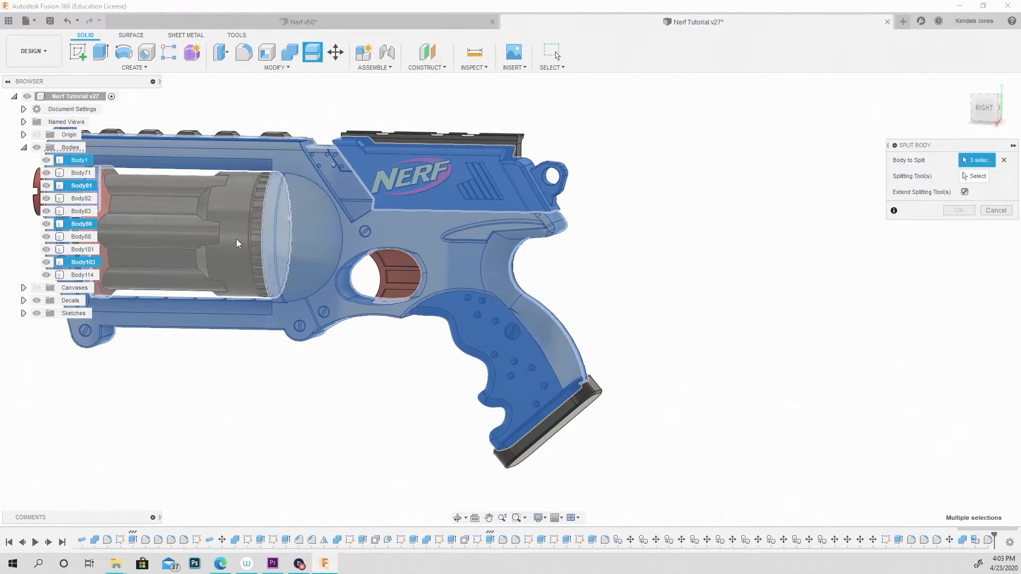
pyautogui.moveTo(236, 239); pyautogui.dragTo(388, 254, button='middle')
# Step: Use the YZ plane as the splitting tool and split the three selected bodies
pyautogui.click(977, 184)
pyautogui.keyDown('shift'); pyautogui.moveTo(704, 272); pyautogui.dragTo(479, 293, button='middle'); pyautogui.keyUp('shift')
pyautogui.click(479, 297)
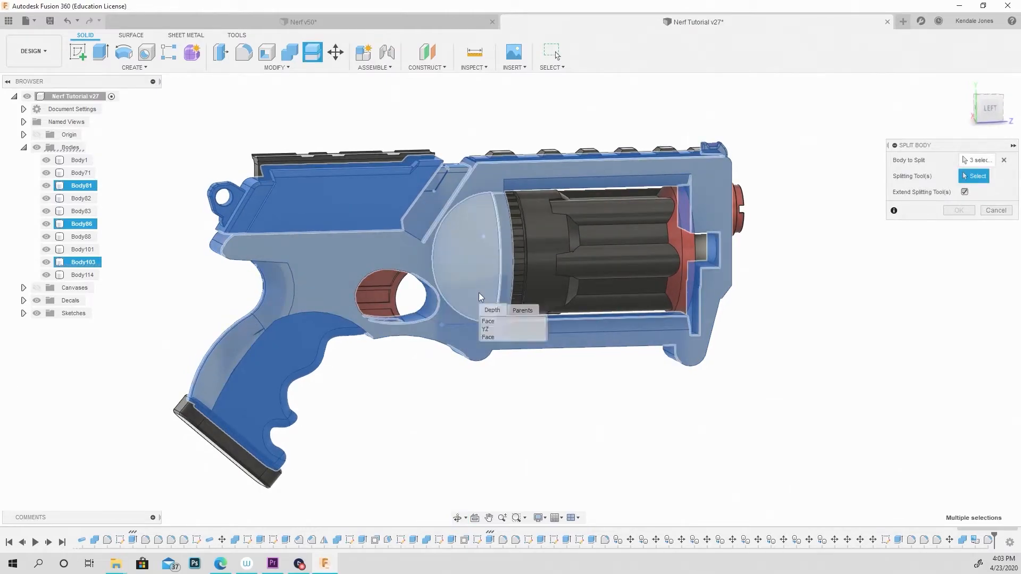
pyautogui.click(490, 329)
pyautogui.keyDown('shift'); pyautogui.moveTo(491, 328); pyautogui.dragTo(931, 213, button='middle'); pyautogui.keyUp('shift')
pyautogui.click(963, 196)
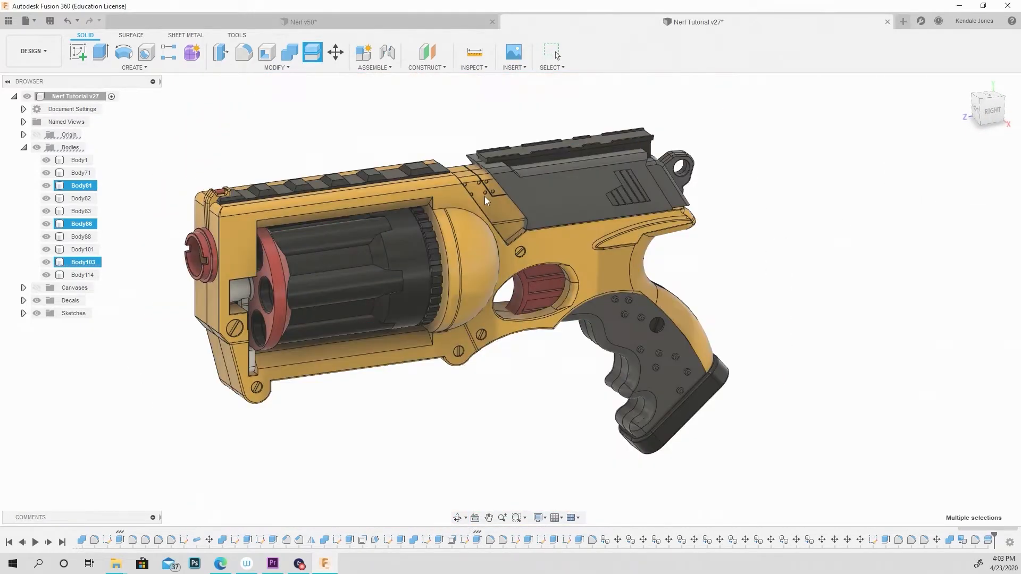
# Step: Remove the left halves of the shell, upper panel and grip (Body81, Body86 and Body103)
pyautogui.keyDown('shift'); pyautogui.moveTo(434, 146); pyautogui.dragTo(340, 139, button='middle'); pyautogui.keyUp('shift')
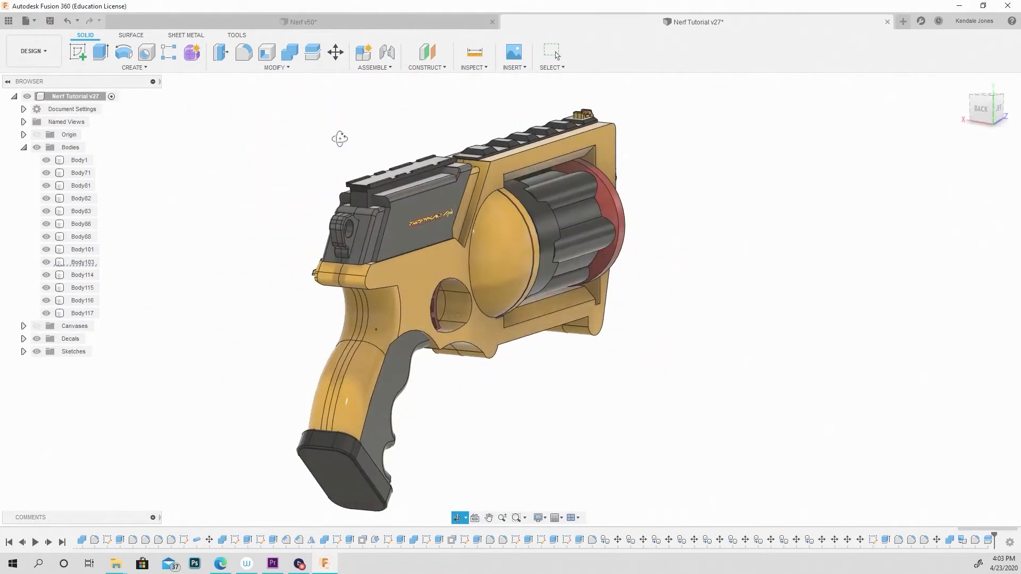
pyautogui.click(81, 186)
pyautogui.keyDown('ctrl'); pyautogui.click(80, 224); pyautogui.keyUp('ctrl')
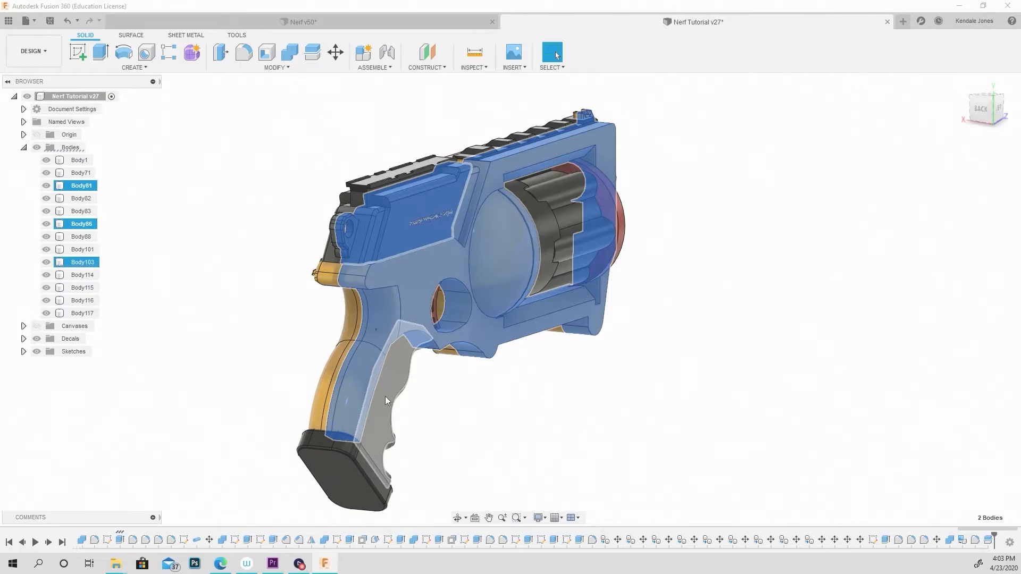
pyautogui.keyDown('ctrl'); pyautogui.click(92, 262); pyautogui.keyUp('ctrl')
pyautogui.rightClick(94, 265)
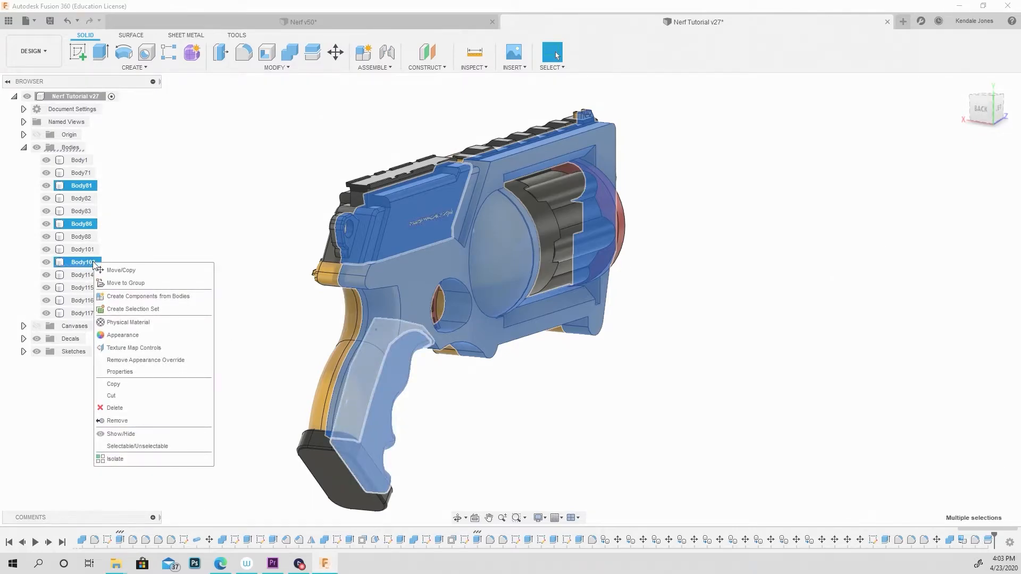
pyautogui.click(131, 420)
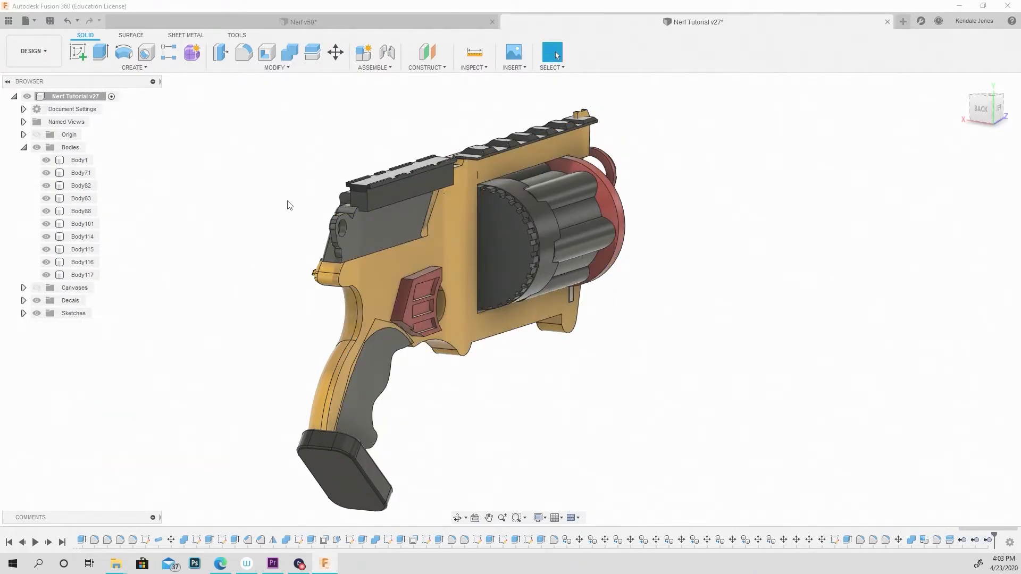
# Step: Start a body Mirror and select the yellow shell half, the dark upper rear panel half and the grip half
pyautogui.keyDown('shift'); pyautogui.moveTo(288, 198); pyautogui.dragTo(418, 207, button='middle'); pyautogui.keyUp('shift')
pyautogui.click(557, 54)
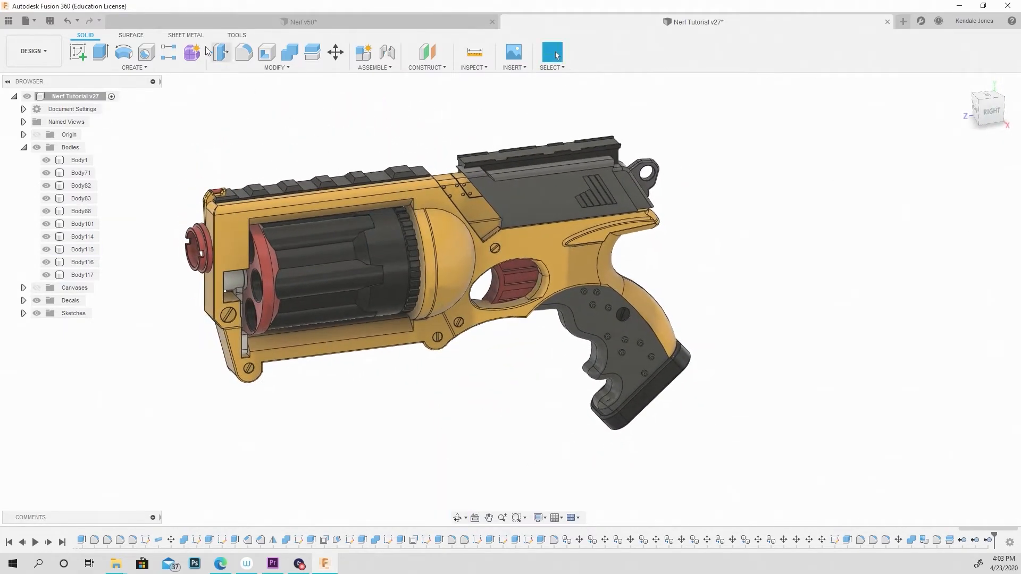
pyautogui.click(153, 68)
pyautogui.click(101, 327)
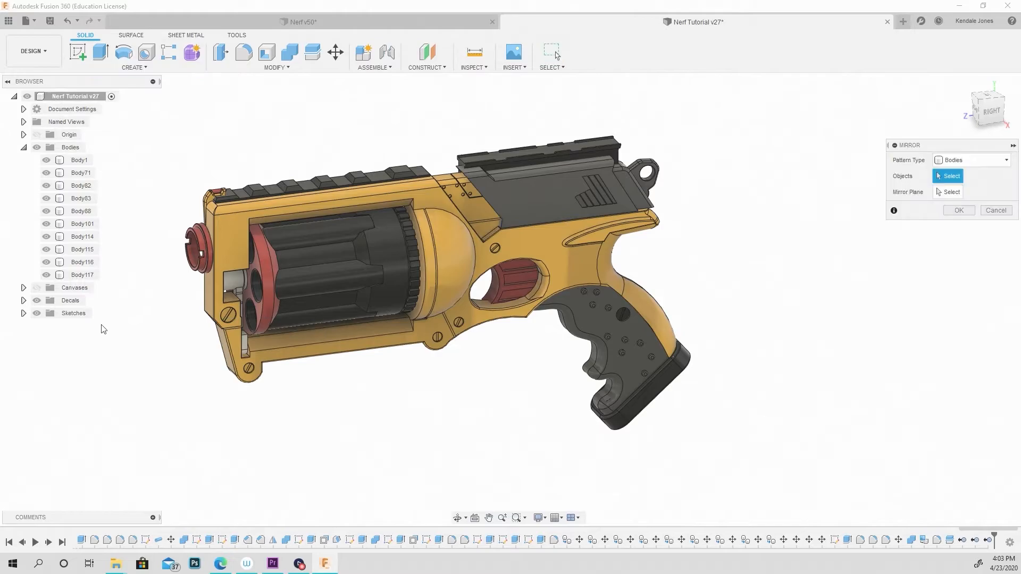
pyautogui.click(368, 203)
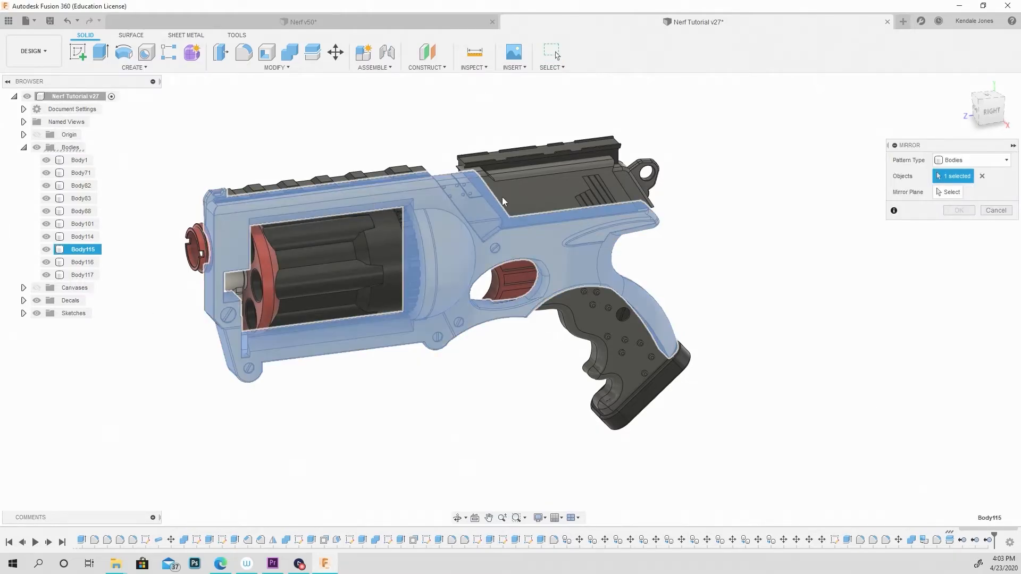
pyautogui.click(547, 193)
pyautogui.click(604, 345)
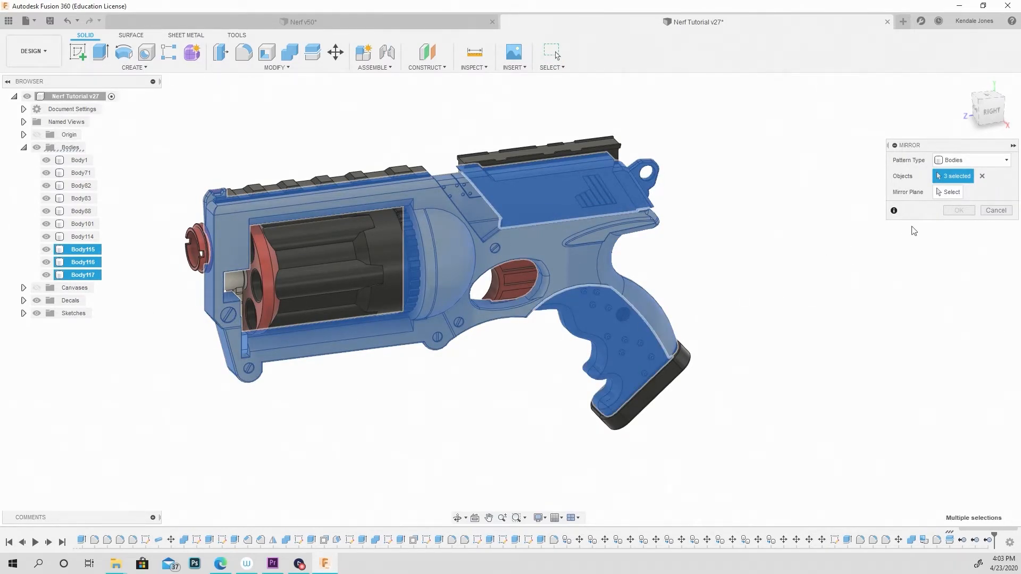
# Step: Use the YZ plane as the mirror plane and mirror the three selected bodies
pyautogui.click(951, 193)
pyautogui.keyDown('shift'); pyautogui.moveTo(572, 247); pyautogui.dragTo(459, 280, button='middle'); pyautogui.keyUp('shift')
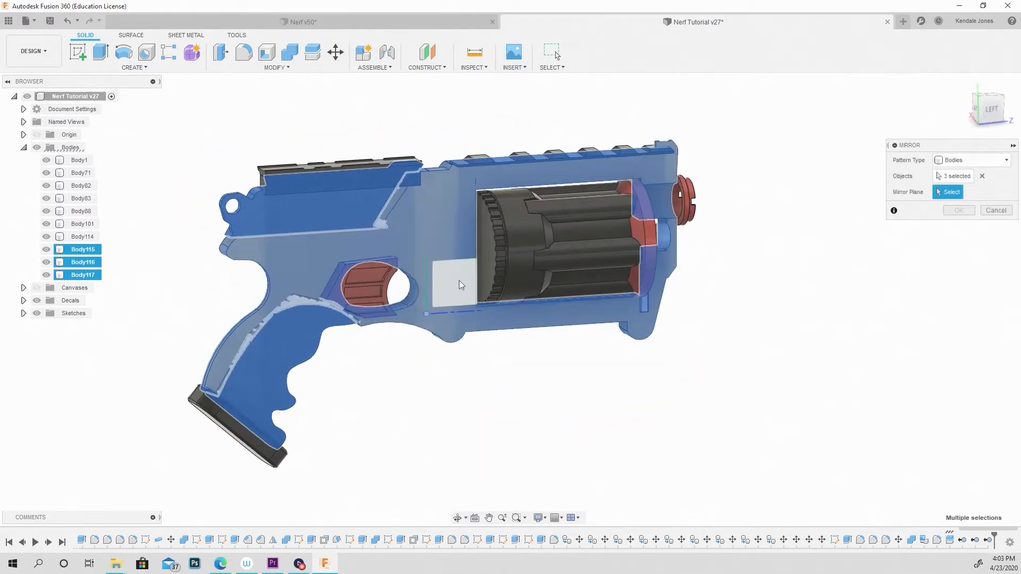
pyautogui.moveTo(462, 280); pyautogui.dragTo(483, 309)
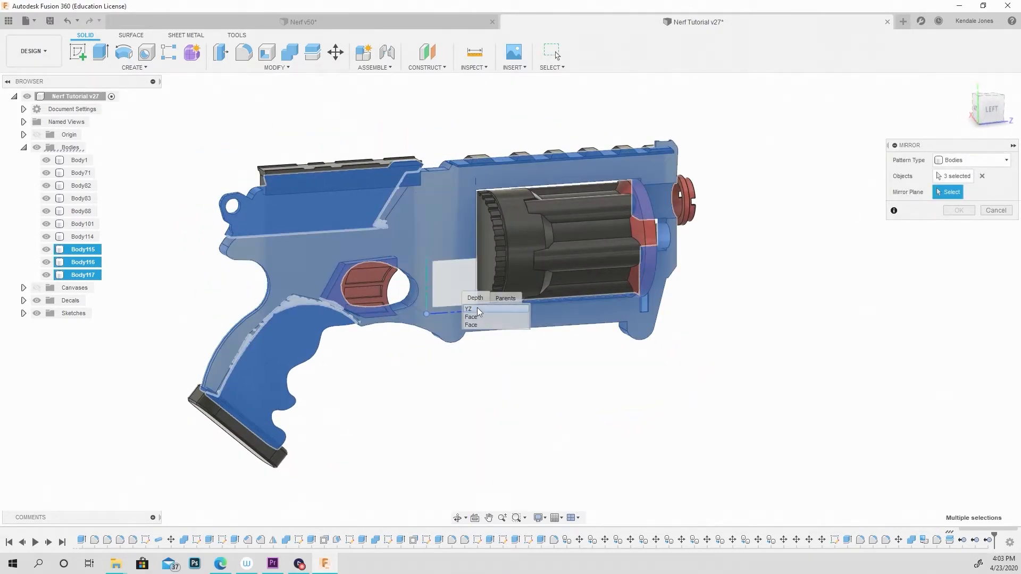
pyautogui.click(477, 307)
pyautogui.click(958, 210)
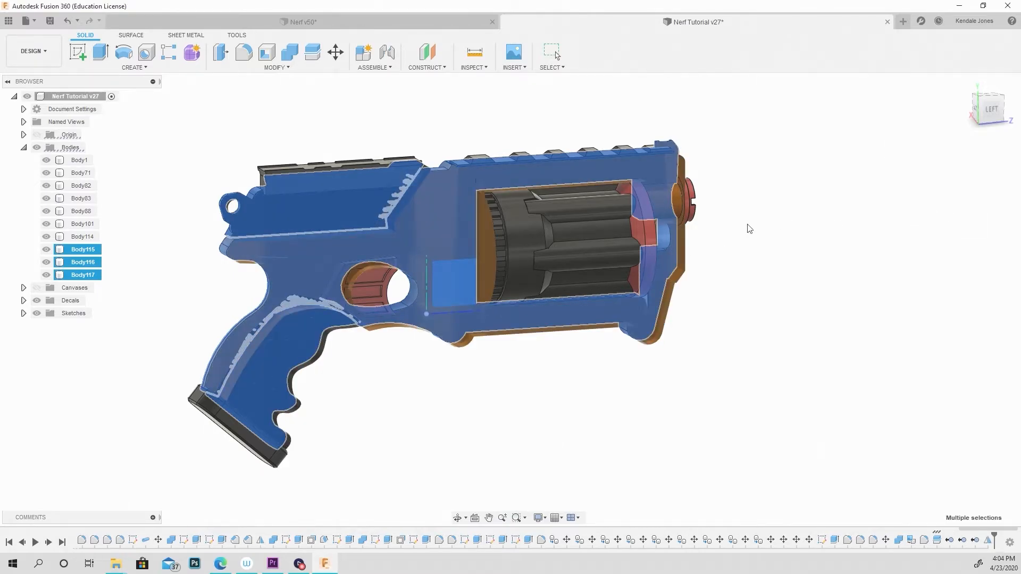
pyautogui.keyDown('shift'); pyautogui.moveTo(353, 222); pyautogui.dragTo(470, 204, button='middle'); pyautogui.keyUp('shift')
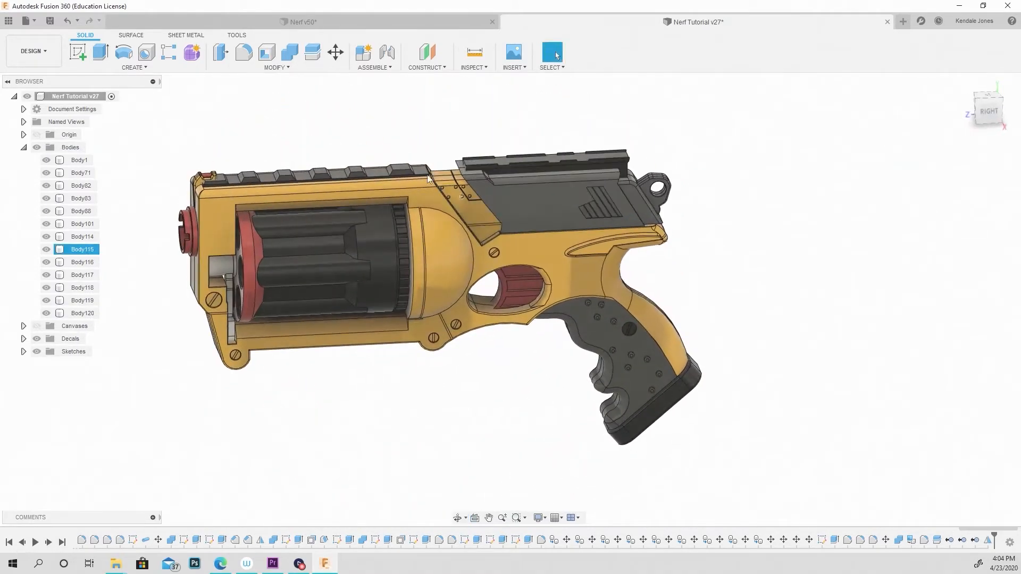
pyautogui.click(290, 53)
pyautogui.keyDown('shift'); pyautogui.moveTo(274, 193); pyautogui.dragTo(300, 213, button='middle'); pyautogui.keyUp('shift')
pyautogui.click(990, 243)
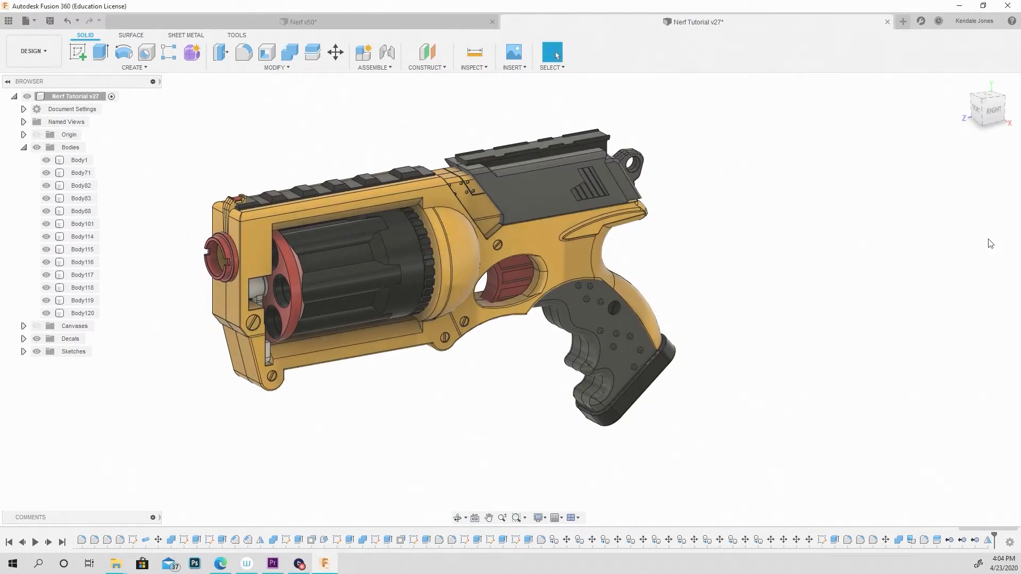
# Step: Start a Pipe and select the chained centre seam edge running down the front and along the underside of the yellow shell as its path
pyautogui.scroll(-2, 804, 275)
pyautogui.scroll(2, 407, 348)
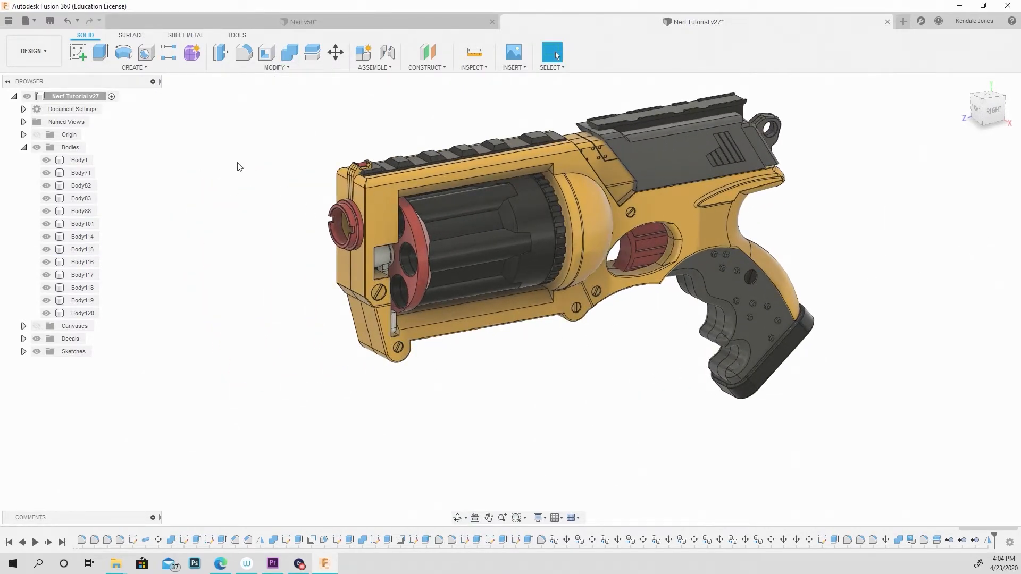
pyautogui.keyDown('shift'); pyautogui.moveTo(287, 206); pyautogui.dragTo(267, 156, button='middle'); pyautogui.keyUp('shift')
pyautogui.click(142, 67)
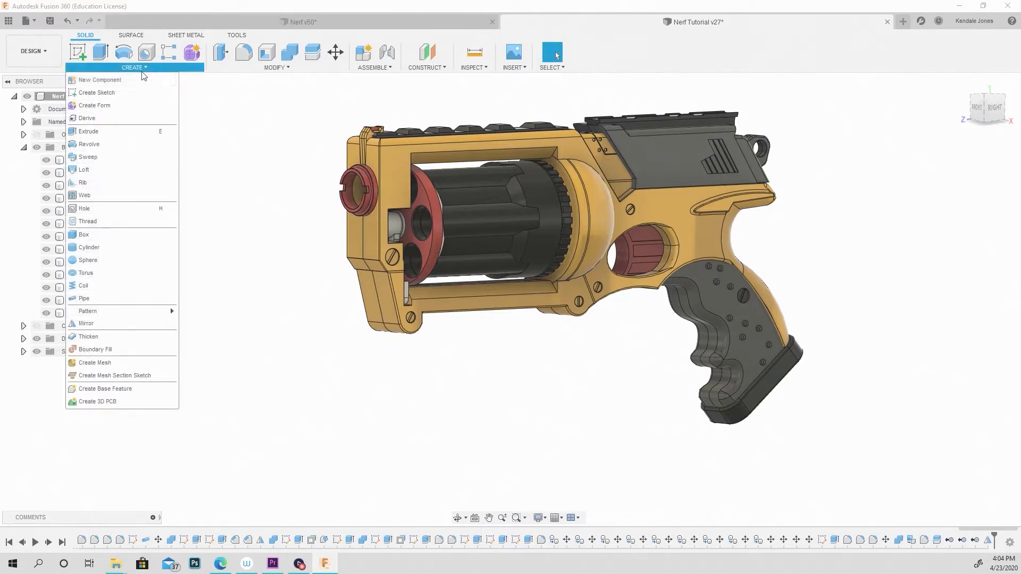
pyautogui.click(116, 301)
pyautogui.scroll(5, 409, 286)
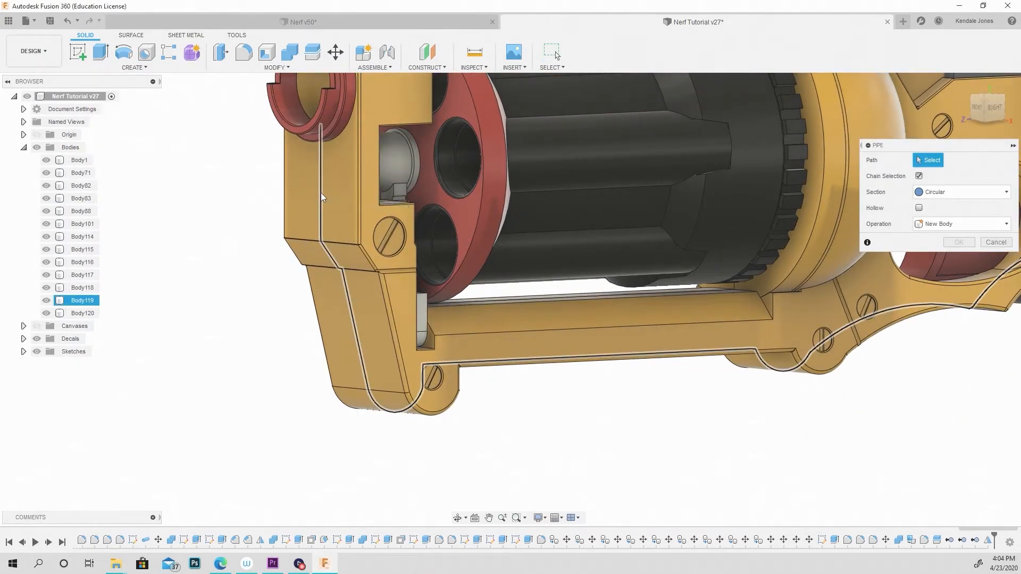
pyautogui.click(320, 192)
pyautogui.keyDown('shift'); pyautogui.moveTo(323, 166); pyautogui.dragTo(340, 130, button='middle'); pyautogui.keyUp('shift')
pyautogui.scroll(4, 341, 130)
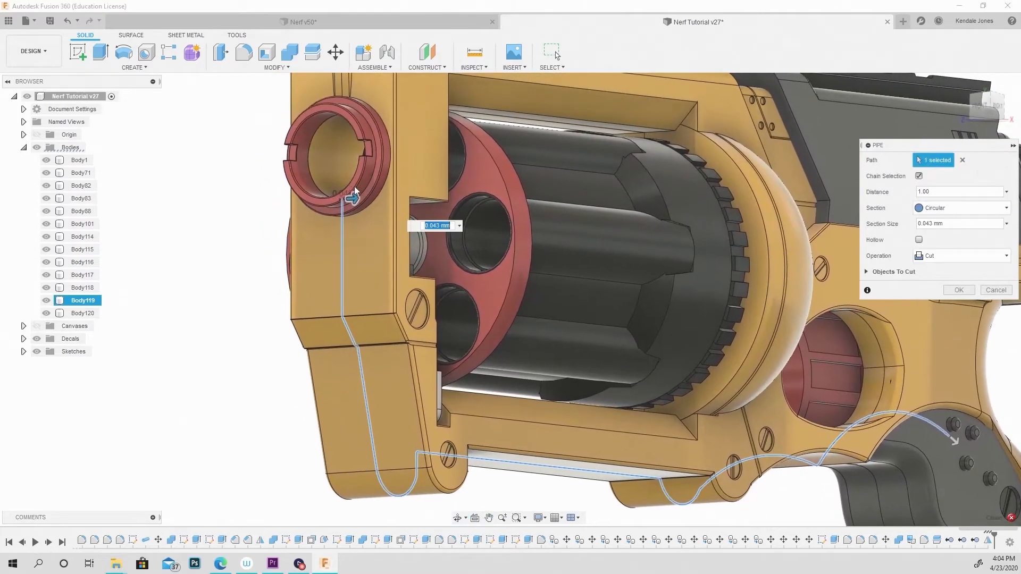
# Step: Set the pipe's section size to 0.025 mm and create it as a new body
pyautogui.moveTo(353, 197); pyautogui.dragTo(346, 198)
pyautogui.keyDown('shift'); pyautogui.moveTo(359, 231); pyautogui.dragTo(391, 250, button='middle'); pyautogui.keyUp('shift')
pyautogui.scroll(6, 362, 221)
pyautogui.moveTo(343, 210)
pyautogui.mouseDown()
pyautogui.moveTo(332, 213)
pyautogui.moveTo(345, 210)
pyautogui.mouseUp()
pyautogui.scroll(-3, 367, 186)
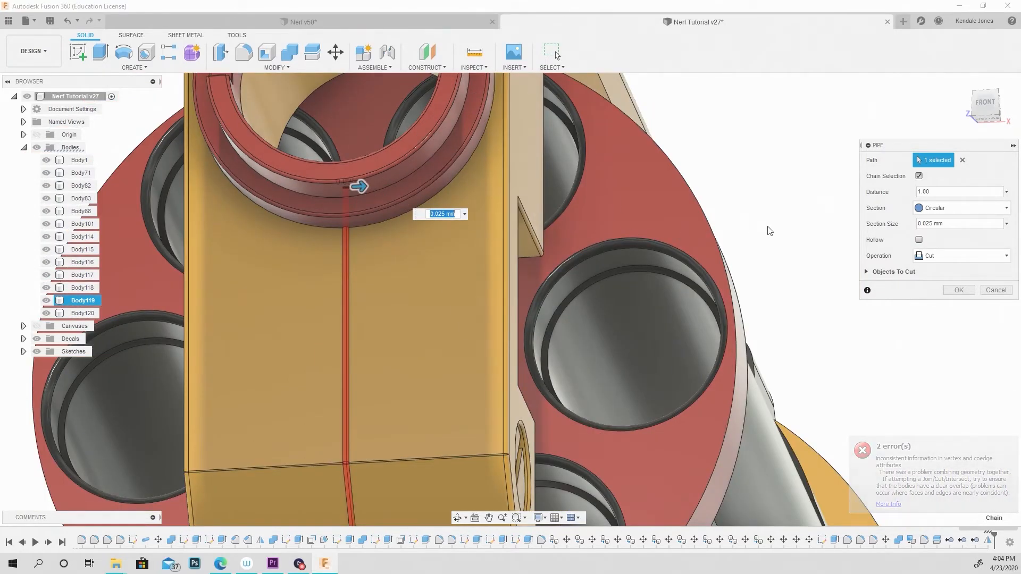
pyautogui.click(947, 255)
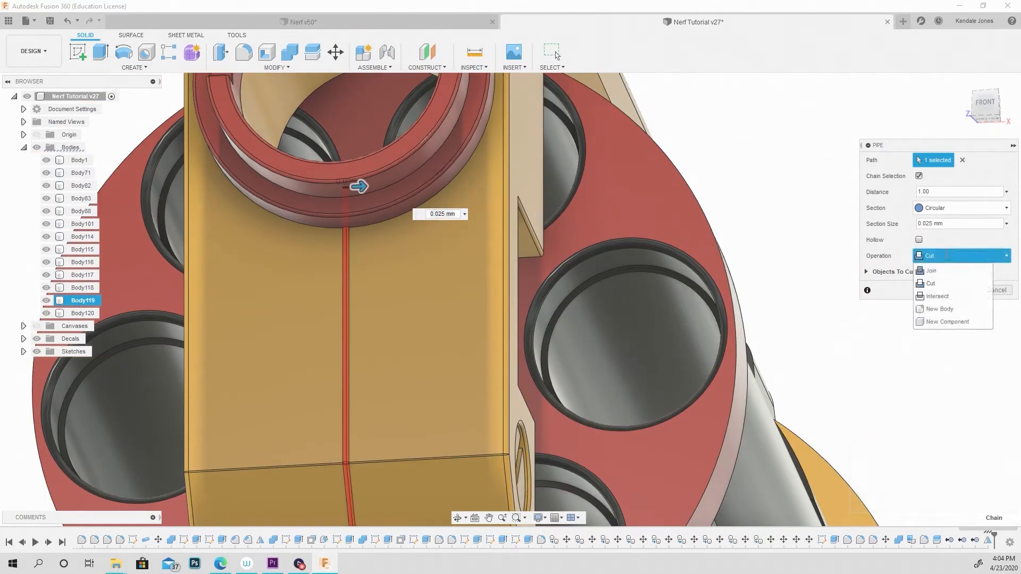
pyautogui.click(952, 310)
pyautogui.click(962, 275)
pyautogui.scroll(-6, 648, 242)
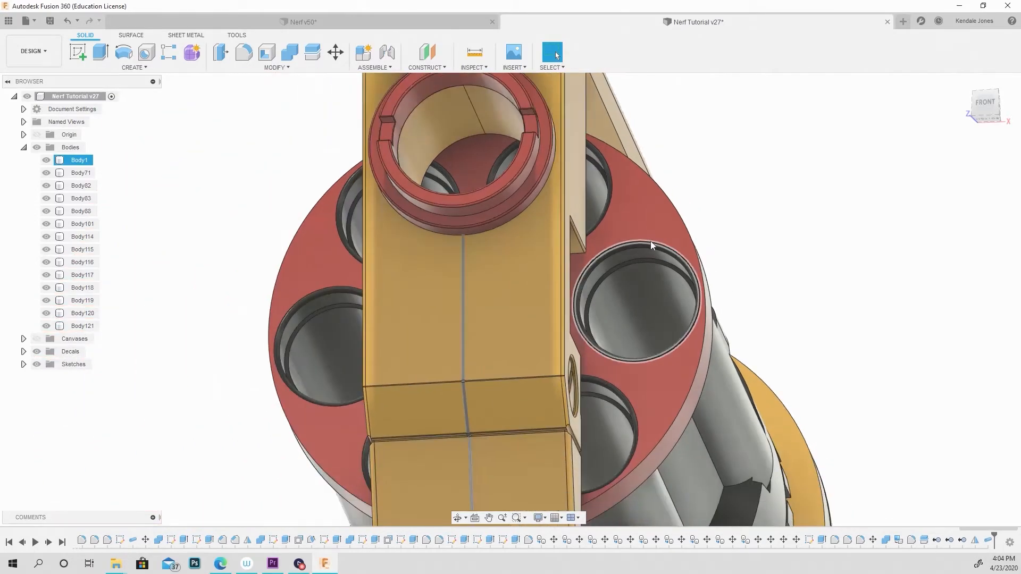
pyautogui.keyDown('shift'); pyautogui.moveTo(700, 287); pyautogui.dragTo(609, 303, button='middle'); pyautogui.keyUp('shift')
pyautogui.moveTo(609, 303); pyautogui.dragTo(377, 130, button='middle')
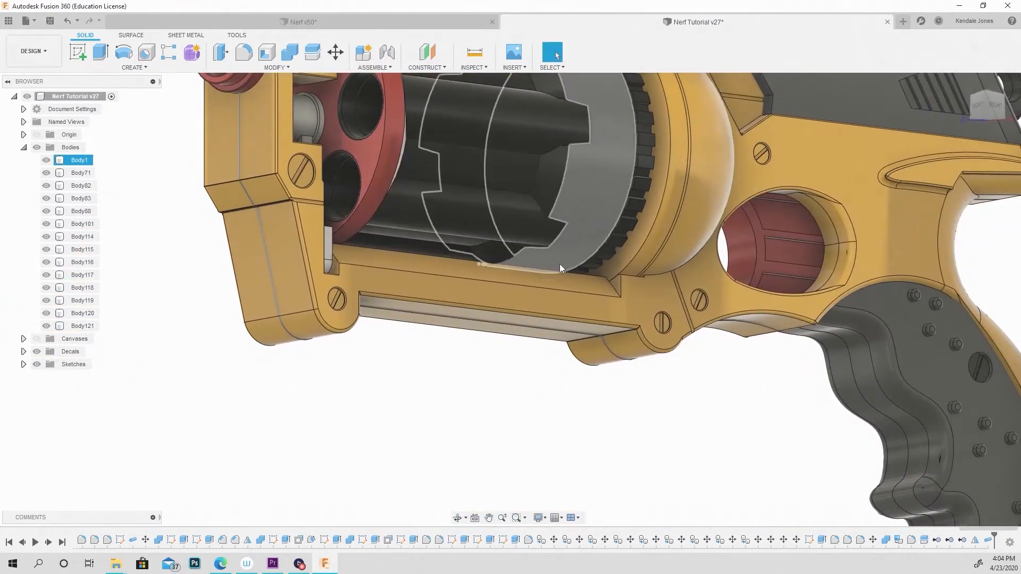
pyautogui.click(293, 53)
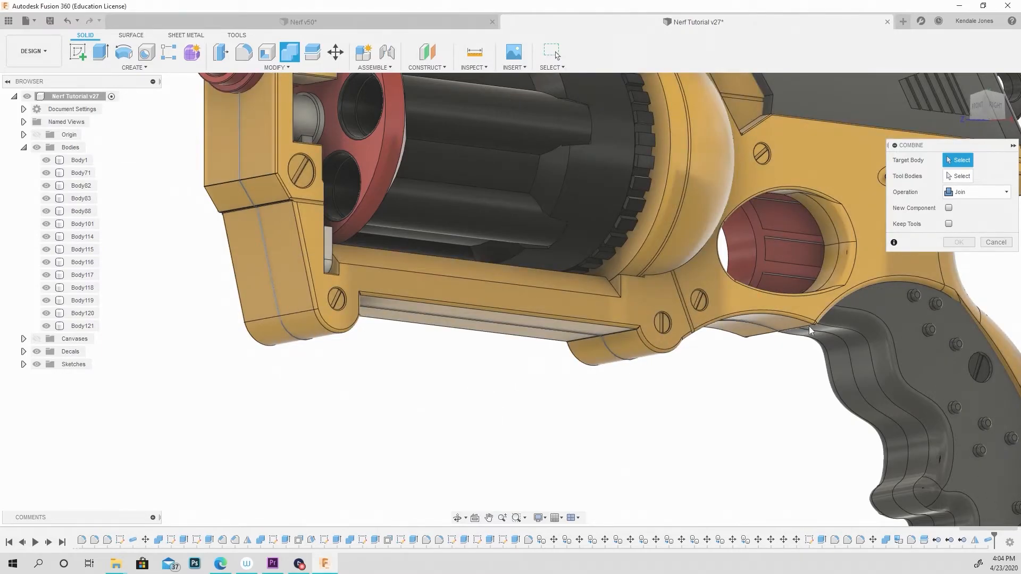
pyautogui.click(996, 242)
# Step: Cut a circular pipe groove with a 0.043 mm section along the centre seam down the yellow back of the grip
pyautogui.scroll(-2, 633, 308)
pyautogui.keyDown('shift'); pyautogui.moveTo(777, 336); pyautogui.dragTo(563, 351, button='middle'); pyautogui.keyUp('shift')
pyautogui.keyDown('shift'); pyautogui.moveTo(671, 326); pyautogui.dragTo(610, 307, button='middle'); pyautogui.keyUp('shift')
pyautogui.scroll(2, 612, 294)
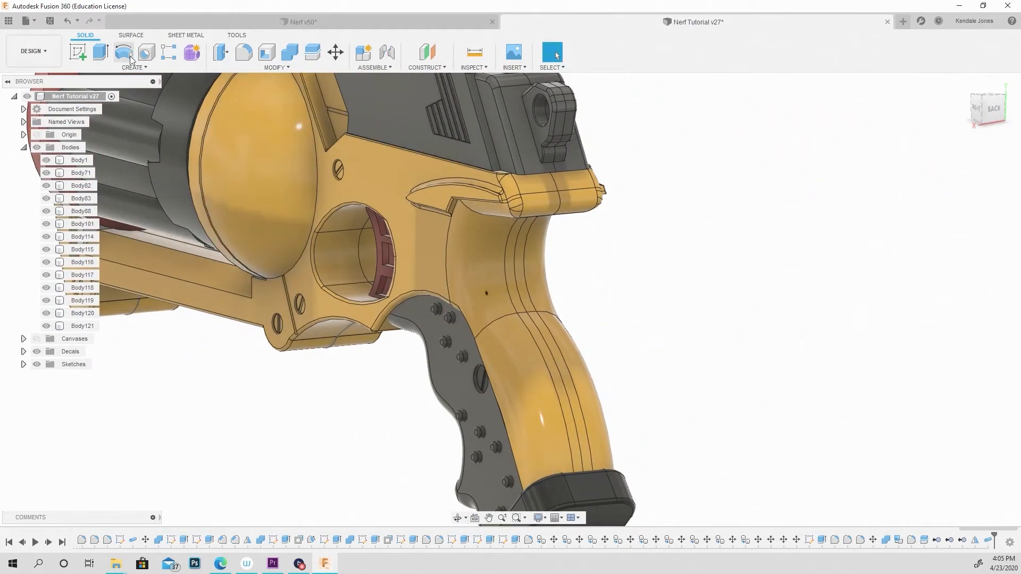
pyautogui.click(127, 69)
pyautogui.click(128, 299)
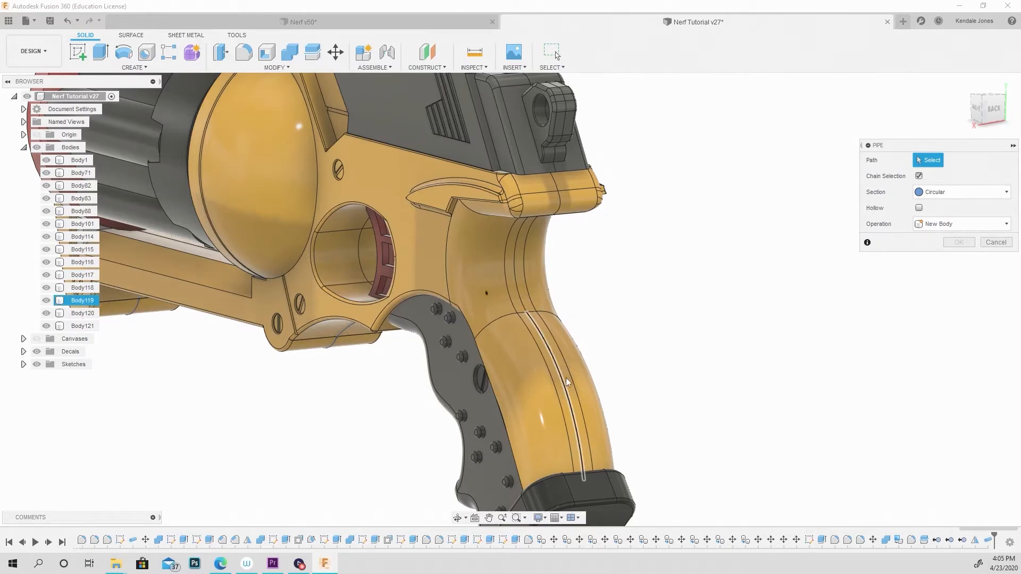
pyautogui.click(531, 324)
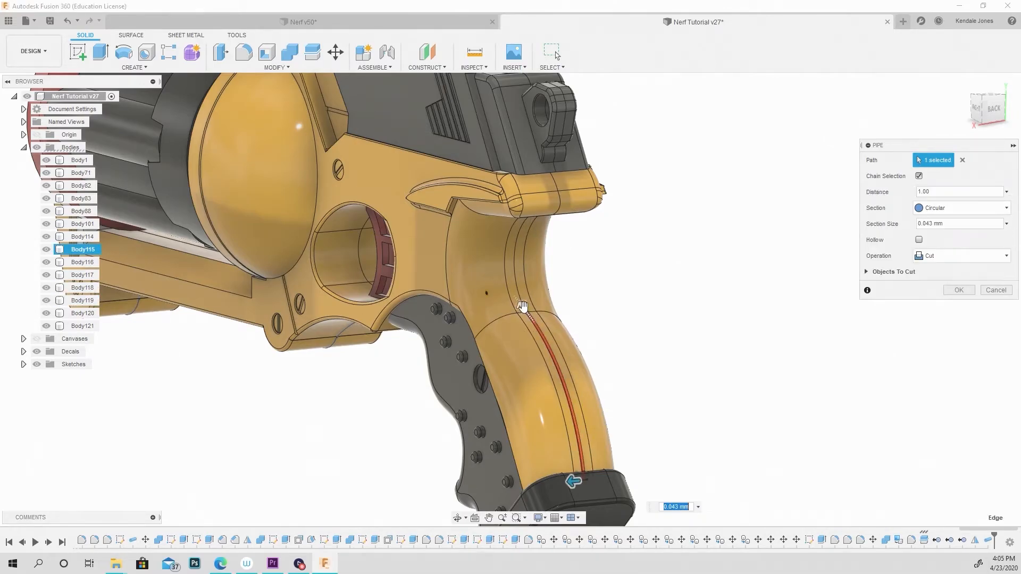
pyautogui.click(956, 289)
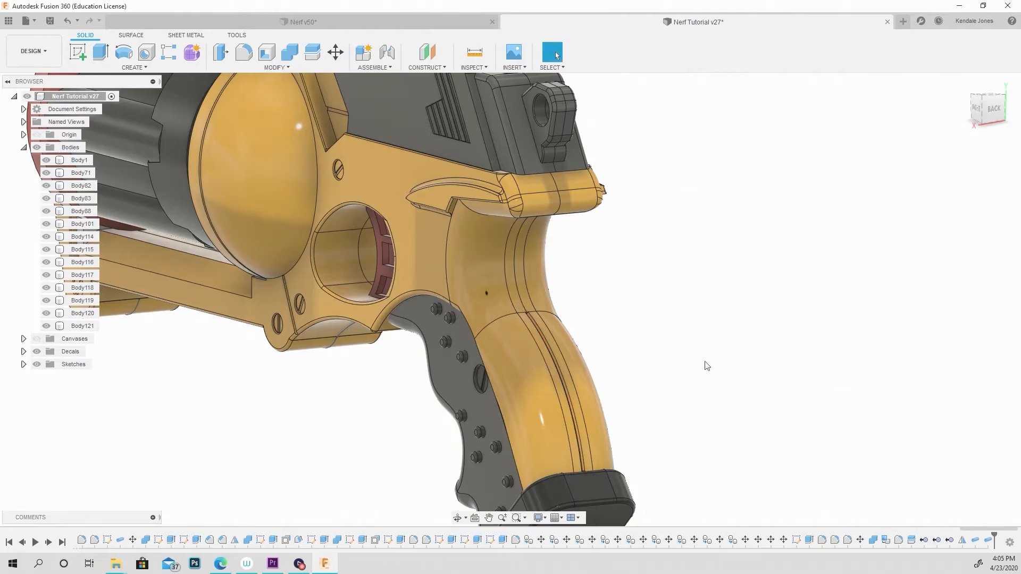
# Step: Repeat the Pipe cut along the centre seam on the yellow neck above the grip
pyautogui.moveTo(600, 282); pyautogui.dragTo(603, 200, button='middle')
pyautogui.scroll(1, 588, 196)
pyautogui.rightClick(647, 183)
pyautogui.click(648, 130)
pyautogui.click(512, 203)
pyautogui.click(960, 290)
# Step: Cut further circular pipe grooves along the centre seam edges of the yellow rear ledge, using a 0.043 mm section
pyautogui.keyDown('shift'); pyautogui.moveTo(590, 234); pyautogui.dragTo(625, 218, button='middle'); pyautogui.keyUp('shift')
pyautogui.scroll(-1, 624, 217)
pyautogui.moveTo(613, 169); pyautogui.dragTo(610, 231, button='middle')
pyautogui.rightClick(658, 206)
pyautogui.click(658, 174)
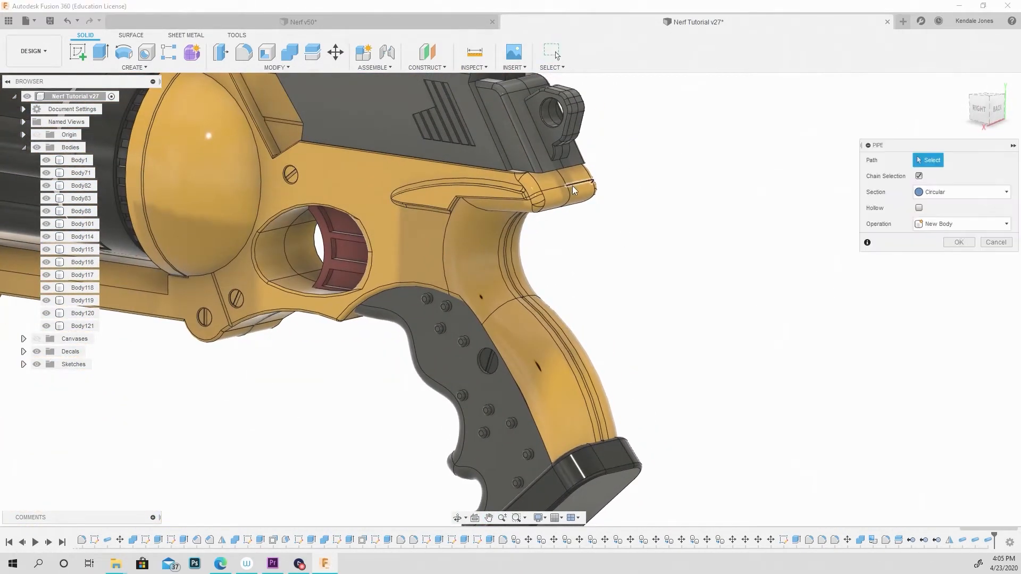
pyautogui.click(569, 187)
pyautogui.click(960, 290)
pyautogui.rightClick(751, 205)
pyautogui.click(752, 186)
pyautogui.click(568, 181)
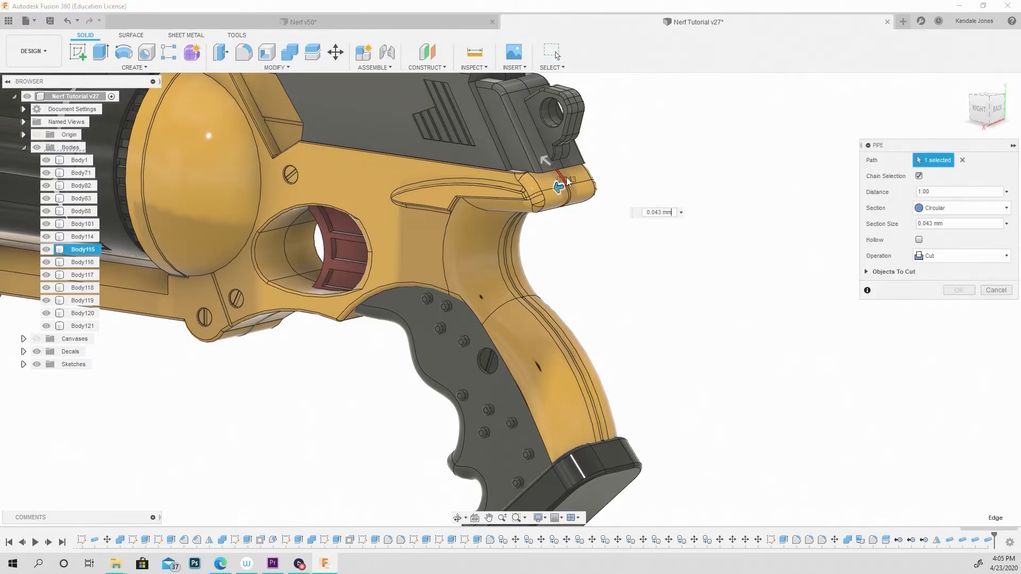
pyautogui.click(963, 295)
# Step: Join the two mirrored halves of the yellow shell (Body115 and Body119) with Combine
pyautogui.scroll(-5, 737, 266)
pyautogui.keyDown('shift'); pyautogui.moveTo(524, 251); pyautogui.dragTo(570, 252, button='middle'); pyautogui.keyUp('shift')
pyautogui.click(286, 54)
pyautogui.scroll(3, 337, 199)
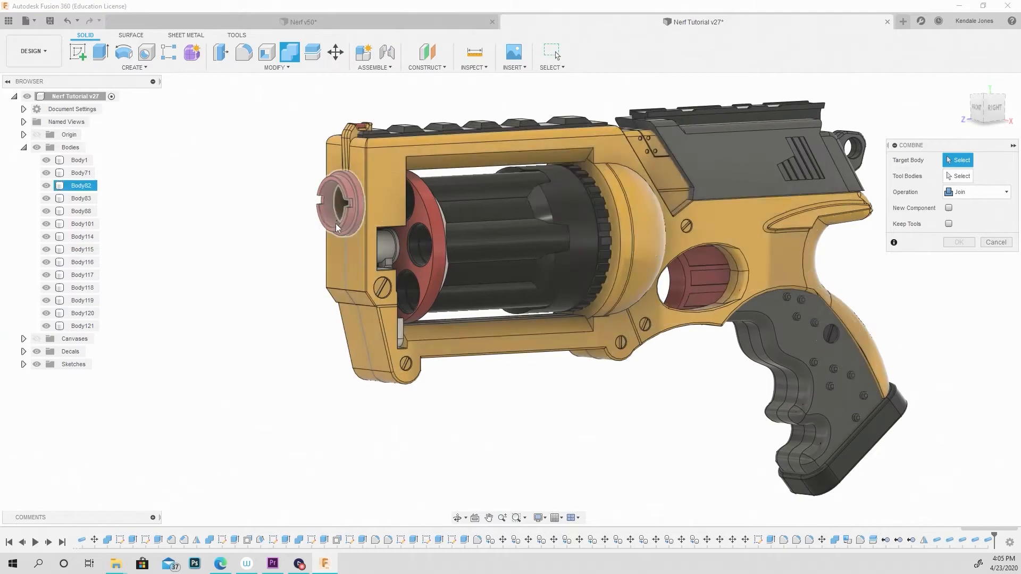
pyautogui.click(331, 265)
pyautogui.click(367, 250)
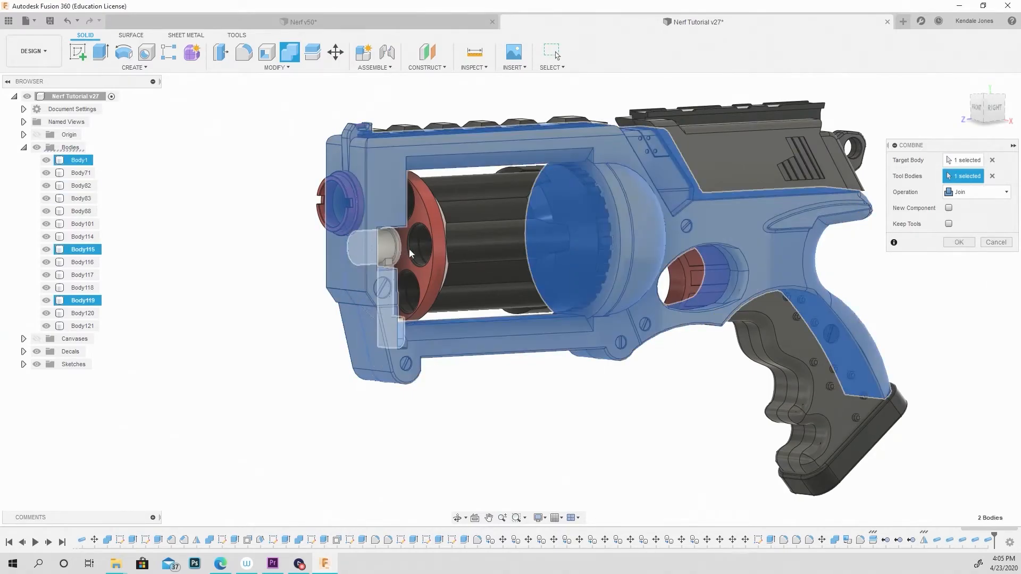
pyautogui.click(959, 242)
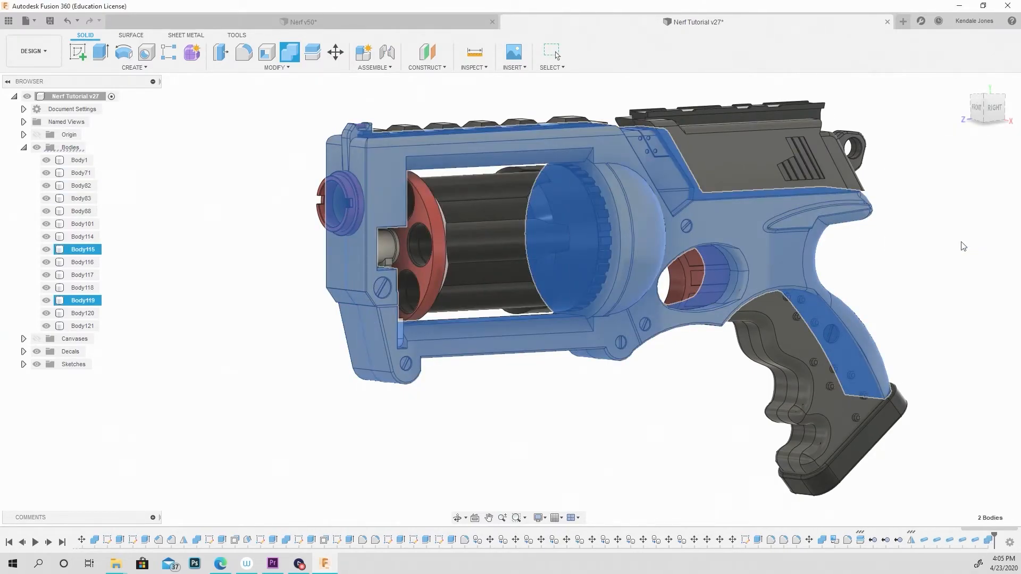
# Step: Cut the seam pipe body (Body121) out of the joined yellow shell with Combine
pyautogui.click(291, 57)
pyautogui.scroll(5, 342, 298)
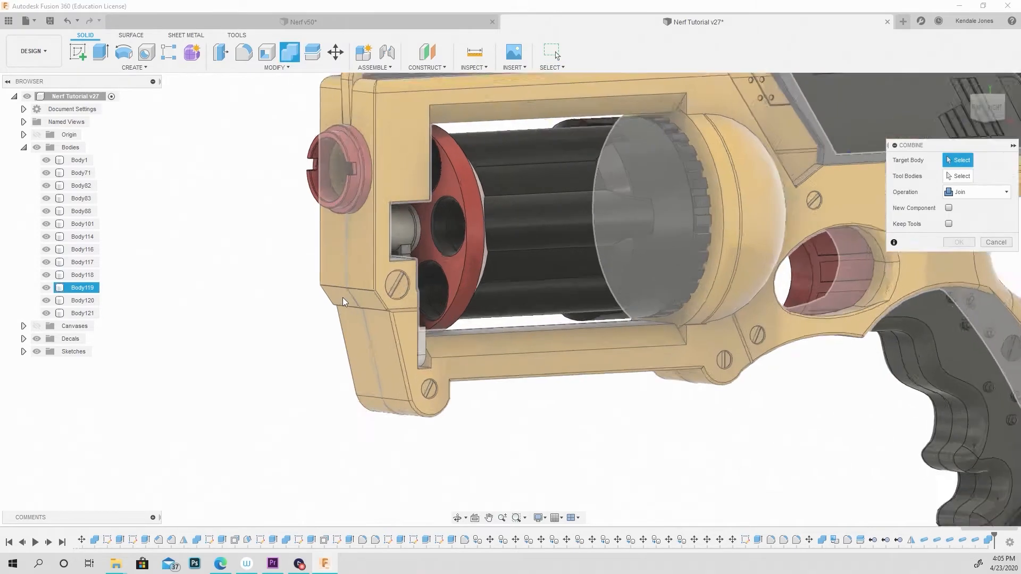
pyautogui.click(350, 276)
pyautogui.click(346, 276)
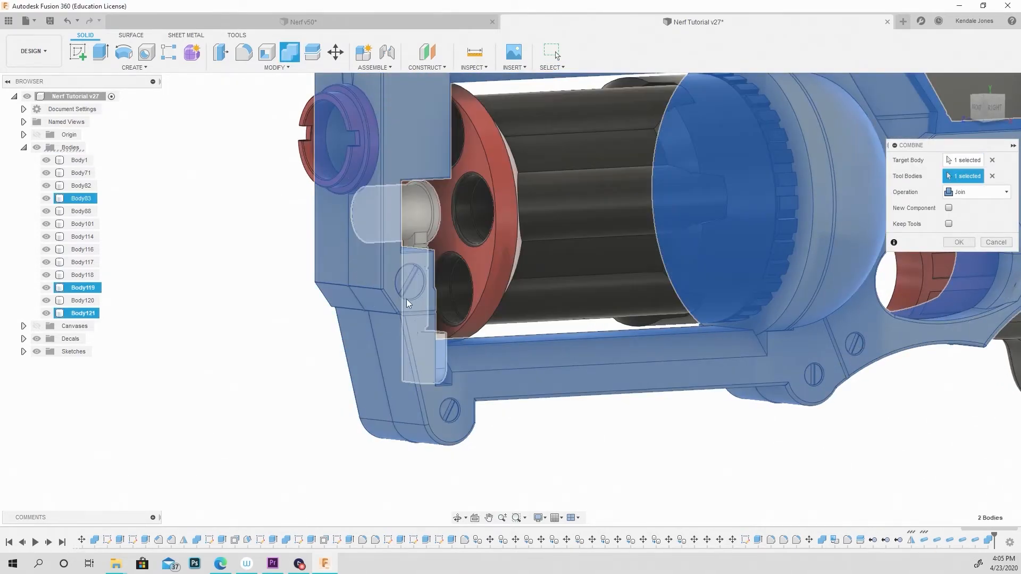
pyautogui.scroll(-3, 408, 276)
pyautogui.click(968, 191)
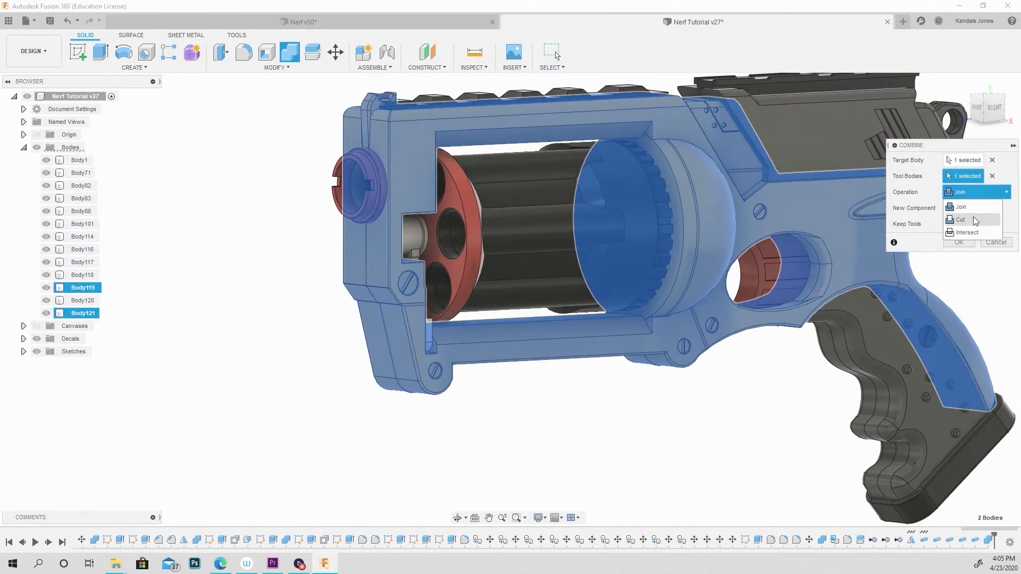
pyautogui.moveTo(620, 338); pyautogui.dragTo(509, 329, button='middle')
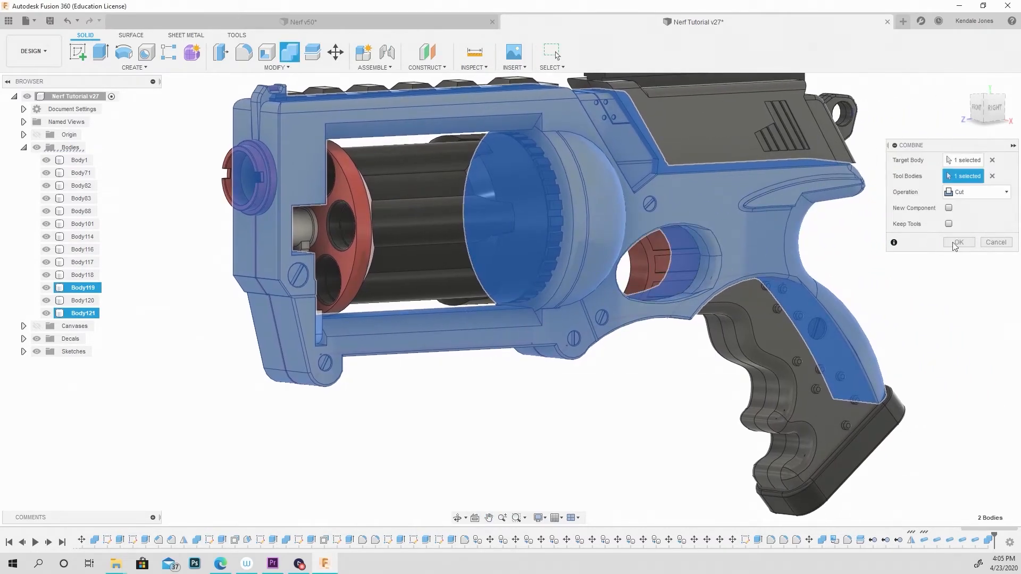
pyautogui.press('Return')
pyautogui.keyDown('shift'); pyautogui.moveTo(361, 369); pyautogui.dragTo(484, 419, button='middle'); pyautogui.keyUp('shift')
pyautogui.press('Escape')
# Step: Join the two mirrored halves of the dark upper rear housing (Body116 and Body120) with Combine
pyautogui.click(290, 56)
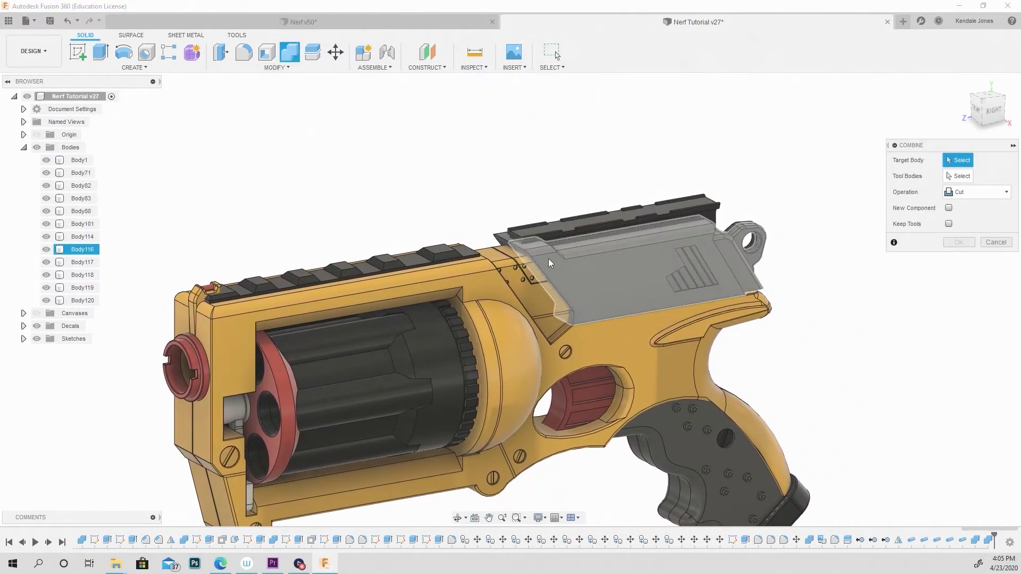
pyautogui.click(537, 250)
pyautogui.keyDown('shift'); pyautogui.moveTo(522, 241); pyautogui.dragTo(493, 237, button='middle'); pyautogui.keyUp('shift')
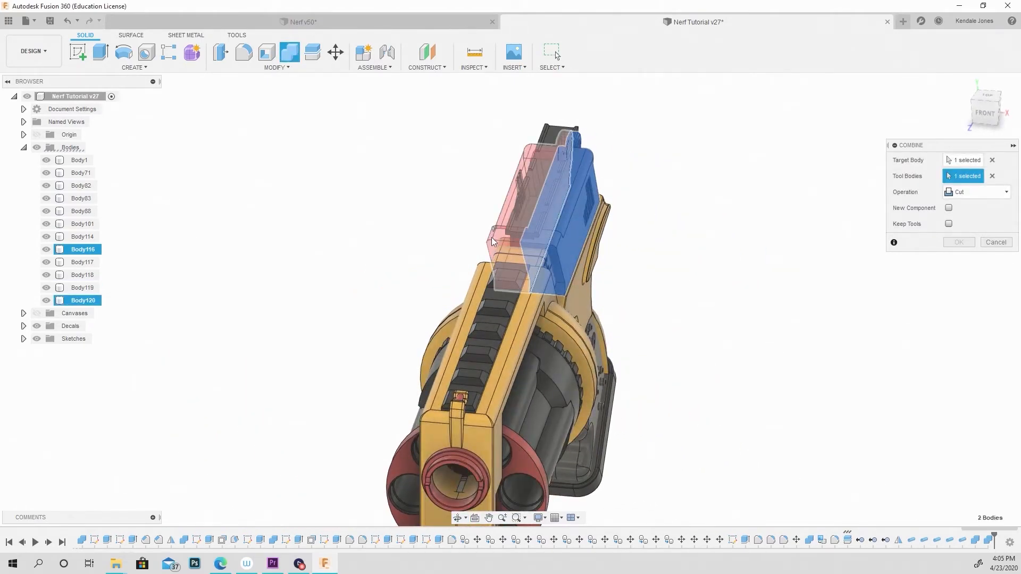
pyautogui.click(491, 237)
pyautogui.keyDown('shift'); pyautogui.moveTo(582, 216); pyautogui.dragTo(500, 213, button='middle'); pyautogui.keyUp('shift')
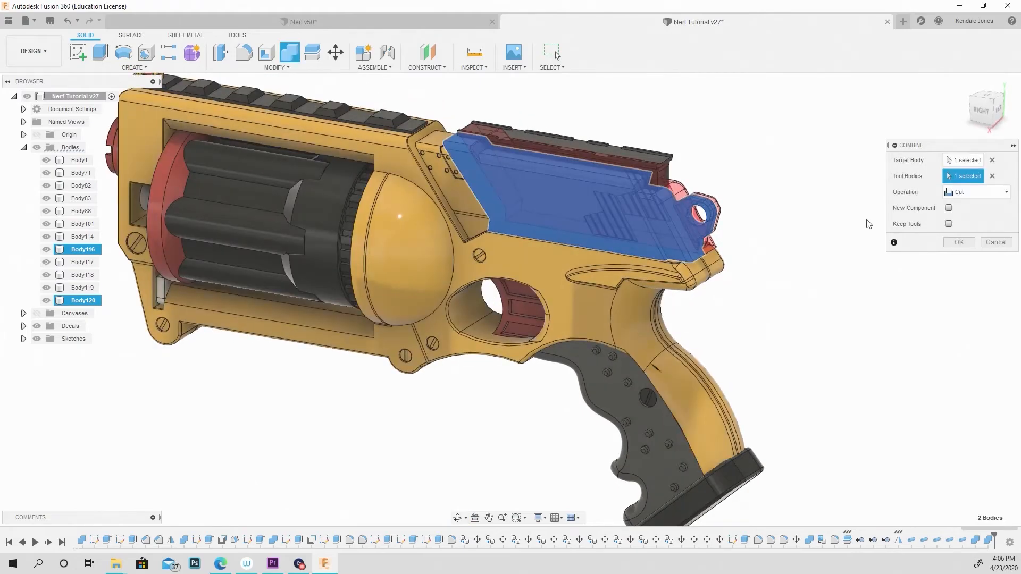
pyautogui.click(970, 192)
pyautogui.click(968, 204)
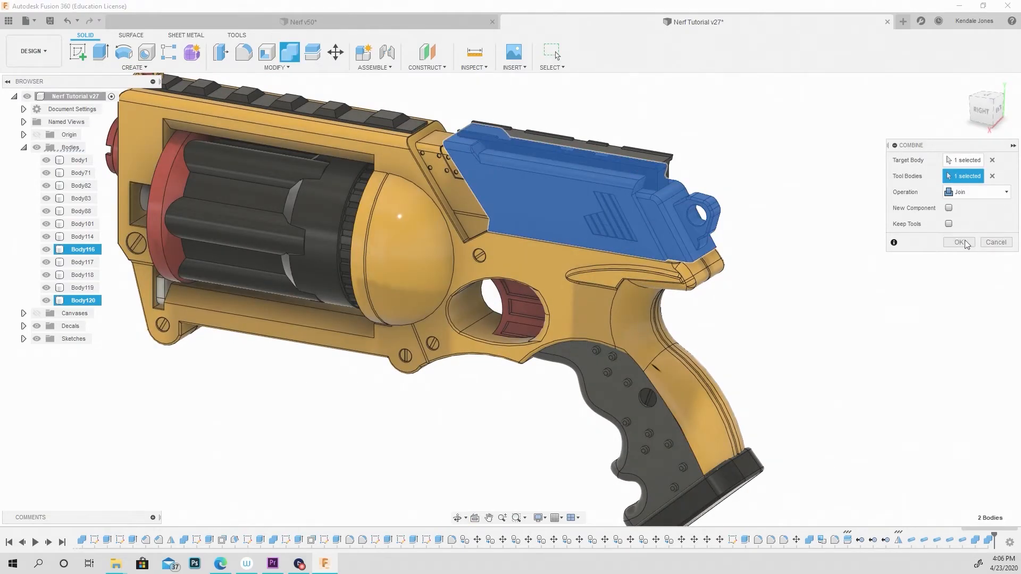
pyautogui.click(958, 242)
pyautogui.scroll(-2, 755, 220)
pyautogui.keyDown('shift'); pyautogui.moveTo(736, 219); pyautogui.dragTo(783, 206, button='middle'); pyautogui.keyUp('shift')
pyautogui.scroll(2, 749, 271)
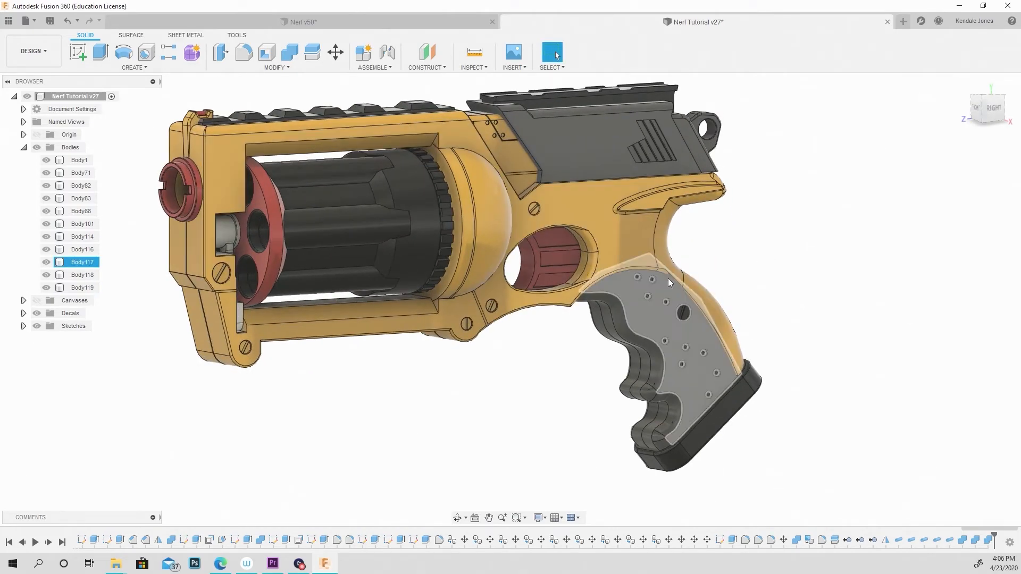
# Step: Switch to the Render workspace and begin a new decal using the image Decal.png
pyautogui.click(609, 155)
pyautogui.click(46, 52)
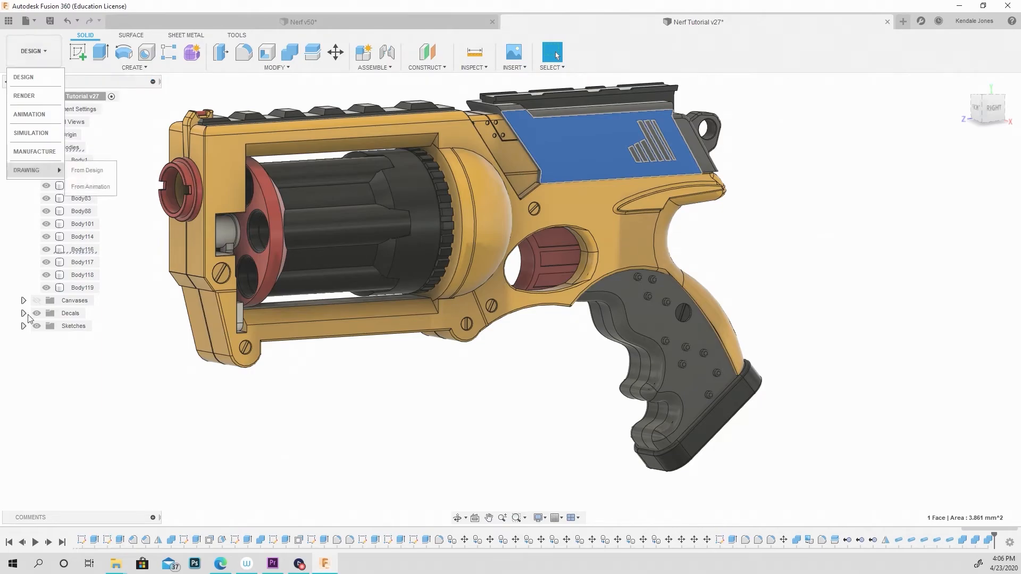
pyautogui.click(24, 313)
pyautogui.click(24, 48)
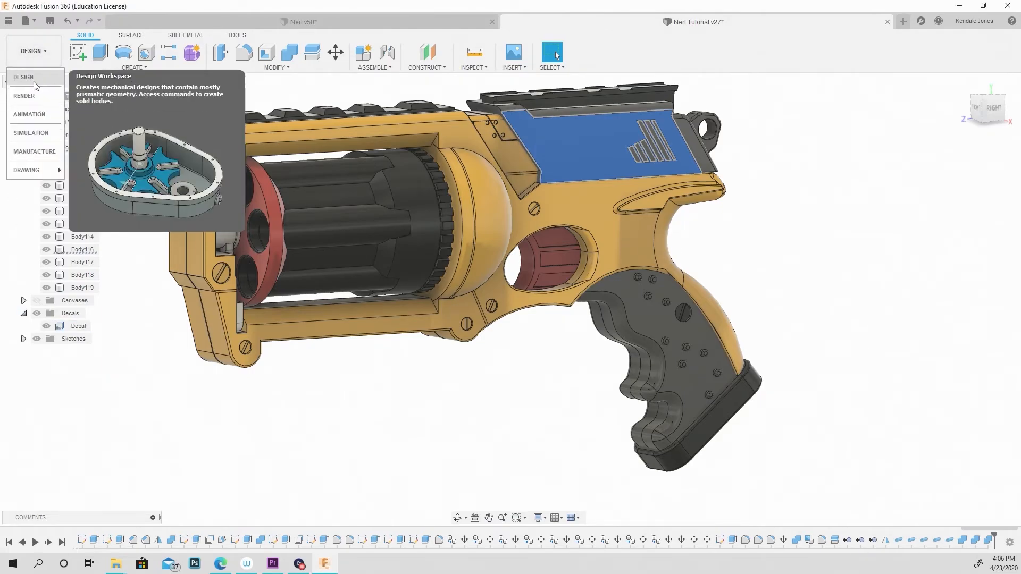
pyautogui.click(58, 102)
pyautogui.click(123, 52)
pyautogui.click(387, 378)
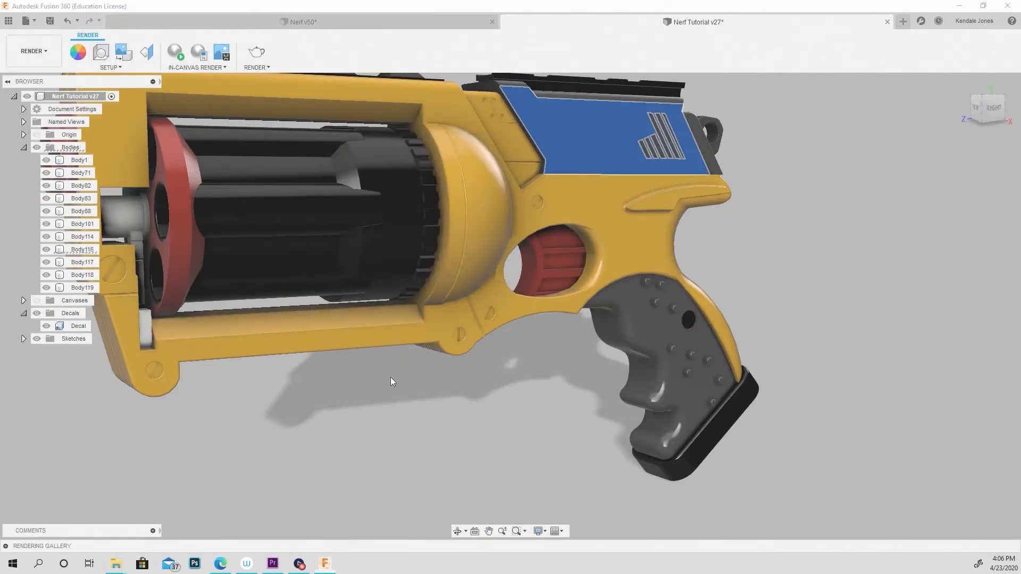
pyautogui.click(125, 101)
pyautogui.click(432, 279)
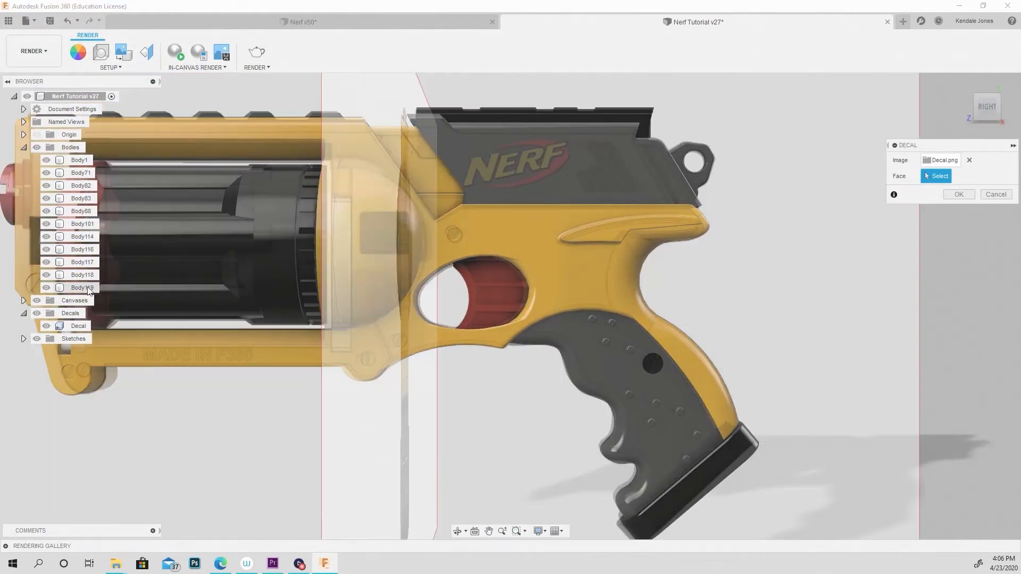
# Step: Set the viewport camera to Orthographic
pyautogui.click(540, 531)
pyautogui.moveTo(628, 504)
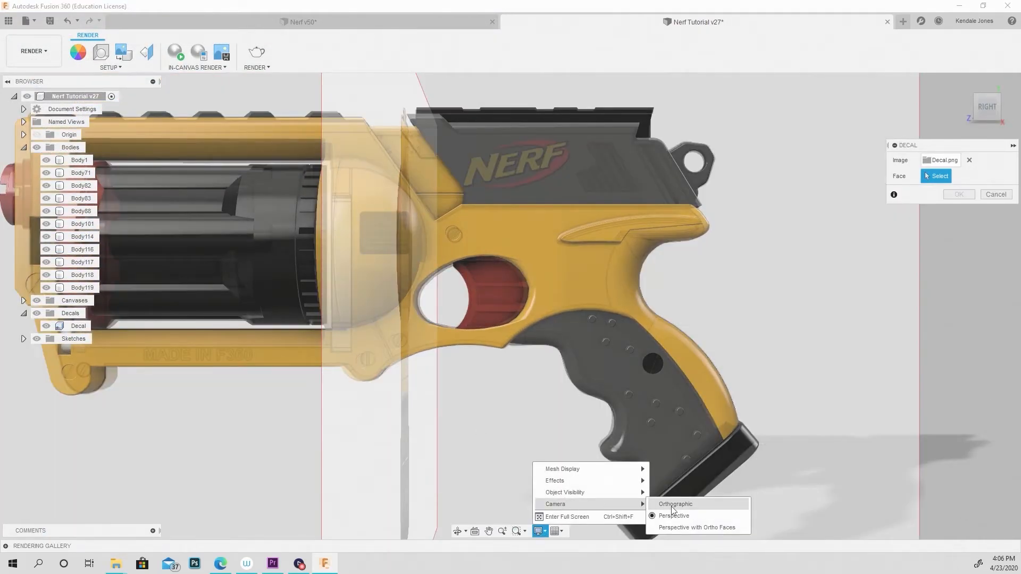
pyautogui.click(672, 509)
# Step: Place the NERF decal on the dark upper housing's side face, scaled to about 1.22 and adjusted in rotation
pyautogui.moveTo(520, 159); pyautogui.dragTo(498, 300, button='middle')
pyautogui.click(497, 300)
pyautogui.scroll(5, 497, 300)
pyautogui.moveTo(514, 275); pyautogui.dragTo(518, 268)
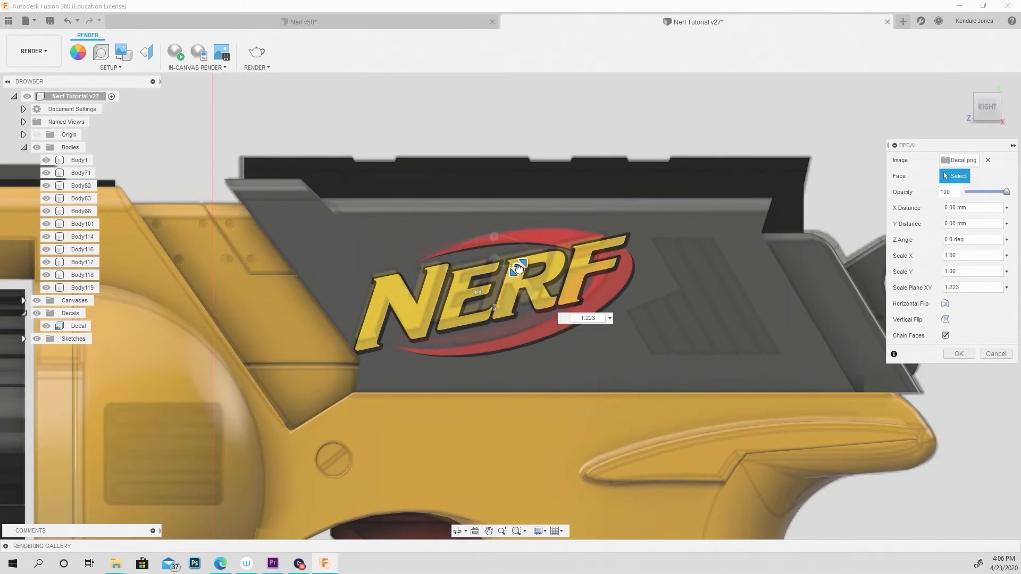
pyautogui.moveTo(494, 236); pyautogui.dragTo(497, 235)
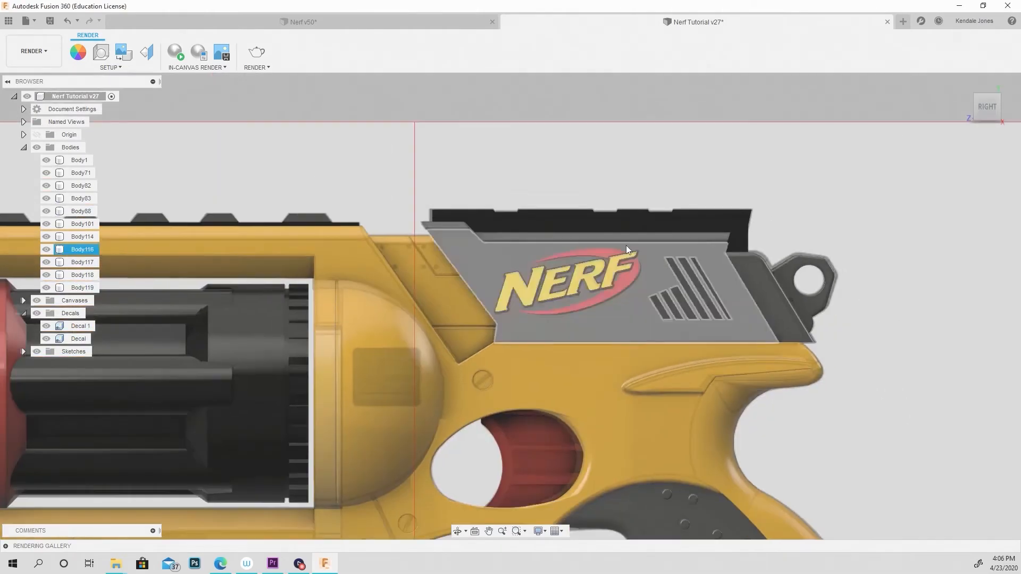
# Step: Return to the Design workspace and hide the reference canvases
pyautogui.click(33, 51)
pyautogui.click(26, 75)
pyautogui.scroll(-2, 197, 170)
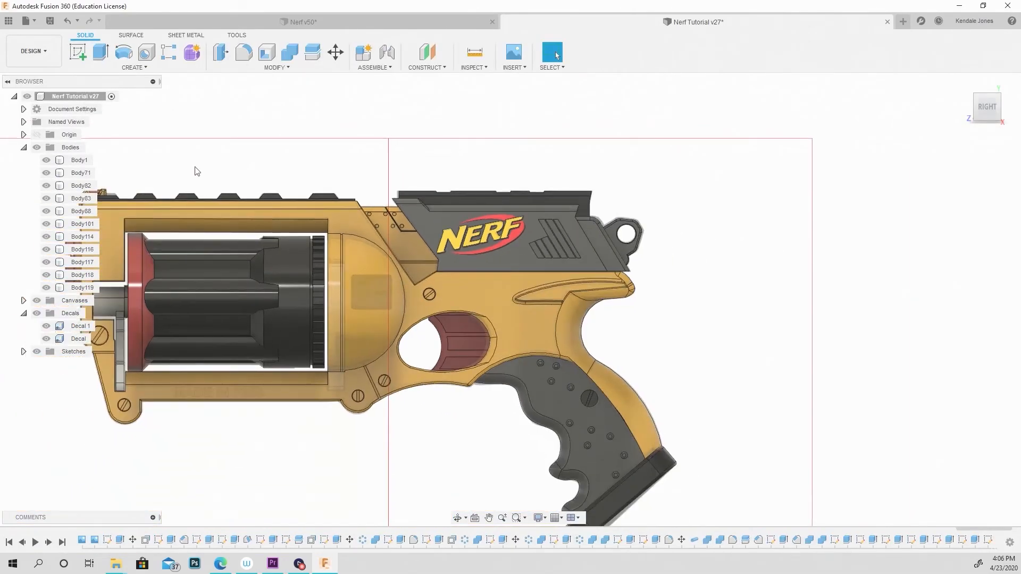
pyautogui.click(36, 300)
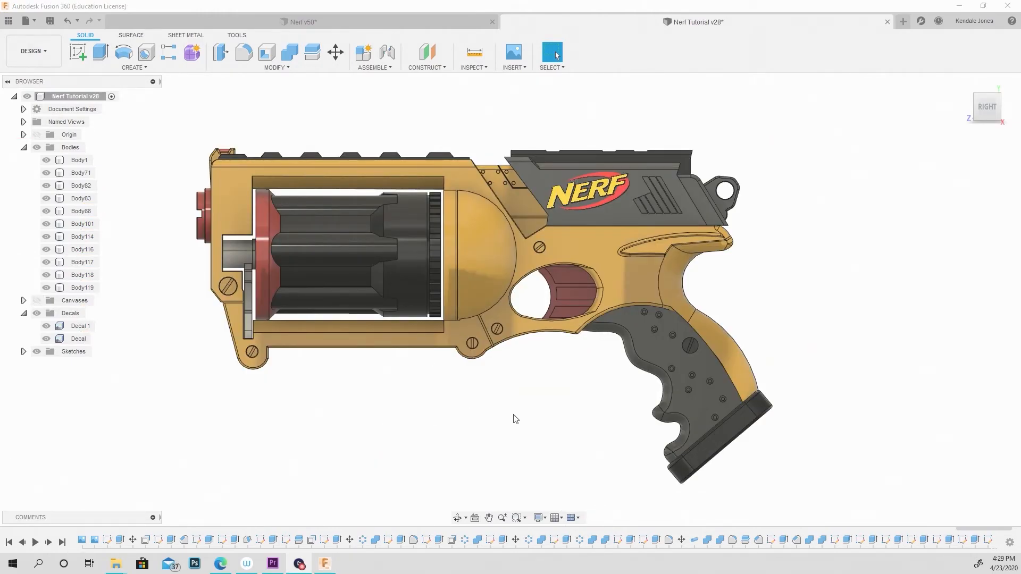
# Step: Cut a circular pipe groove with a 0.033 mm section along the grip's front centre seam, cutting only Body117
pyautogui.keyDown('shift'); pyautogui.moveTo(538, 409); pyautogui.dragTo(562, 405, button='middle'); pyautogui.keyUp('shift')
pyautogui.scroll(4, 585, 403)
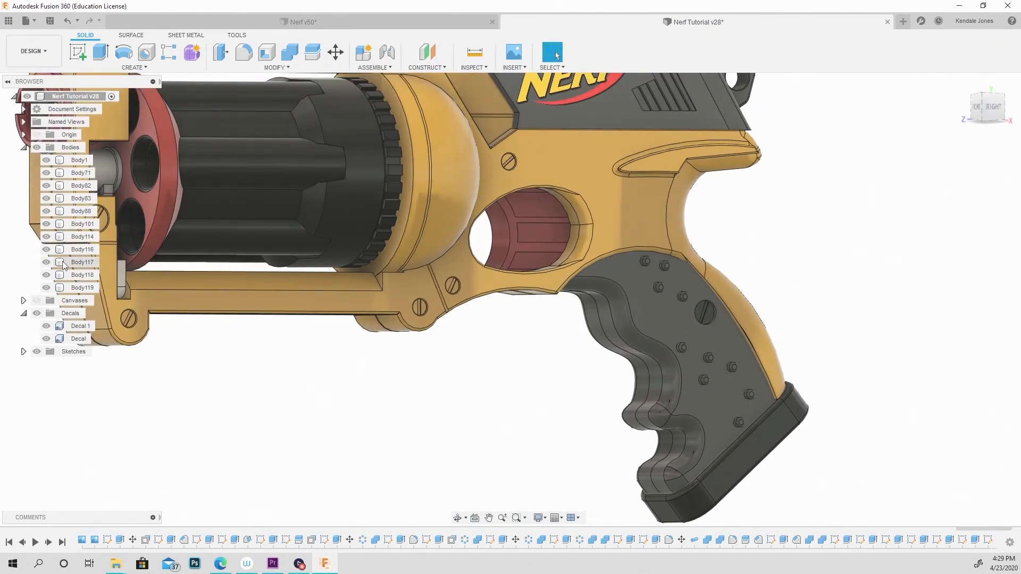
pyautogui.click(47, 263)
pyautogui.click(46, 263)
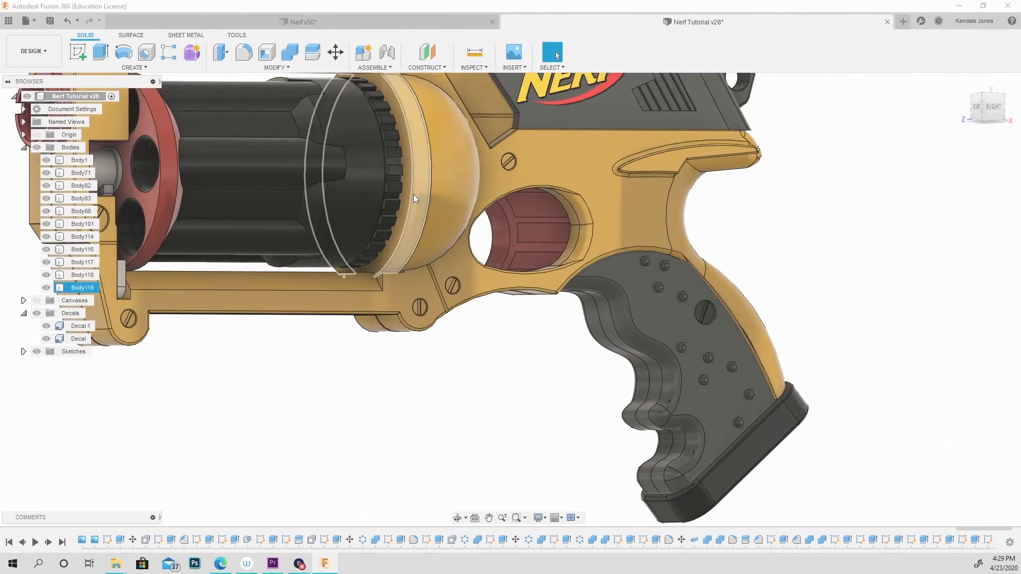
pyautogui.click(157, 69)
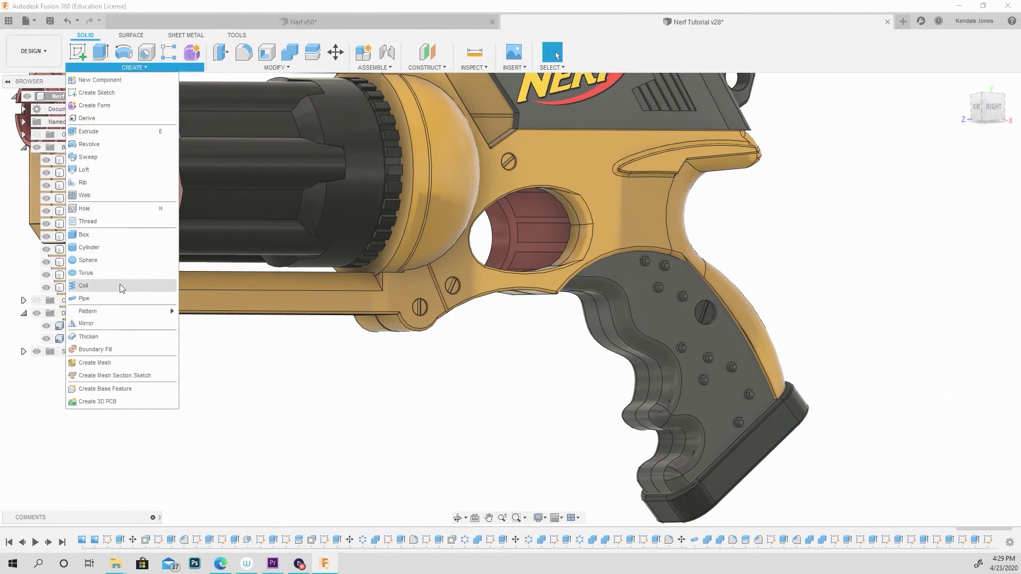
pyautogui.click(112, 299)
pyautogui.scroll(2, 614, 399)
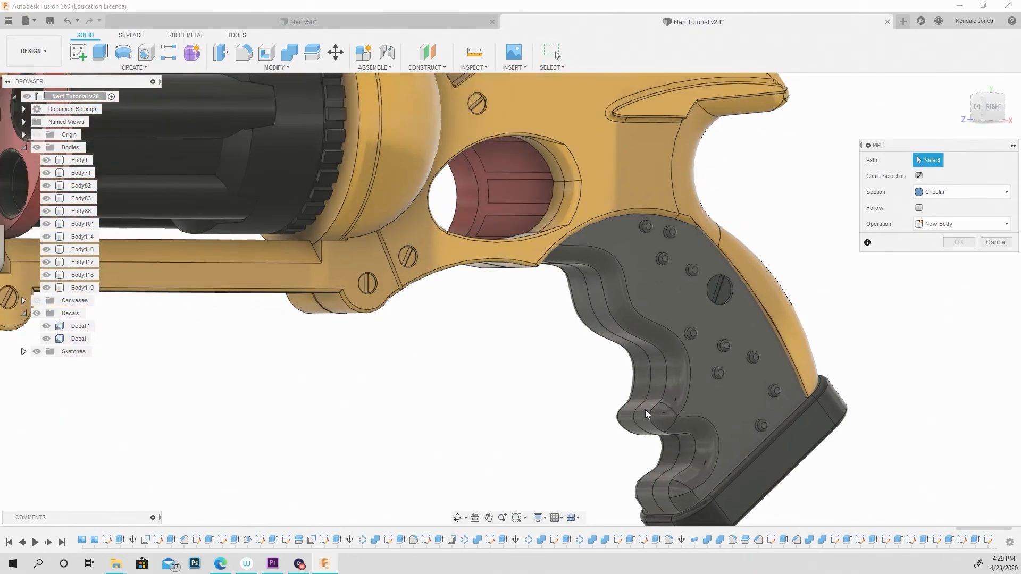
pyautogui.click(637, 397)
pyautogui.keyDown('shift'); pyautogui.moveTo(645, 375); pyautogui.dragTo(671, 348, button='middle'); pyautogui.keyUp('shift')
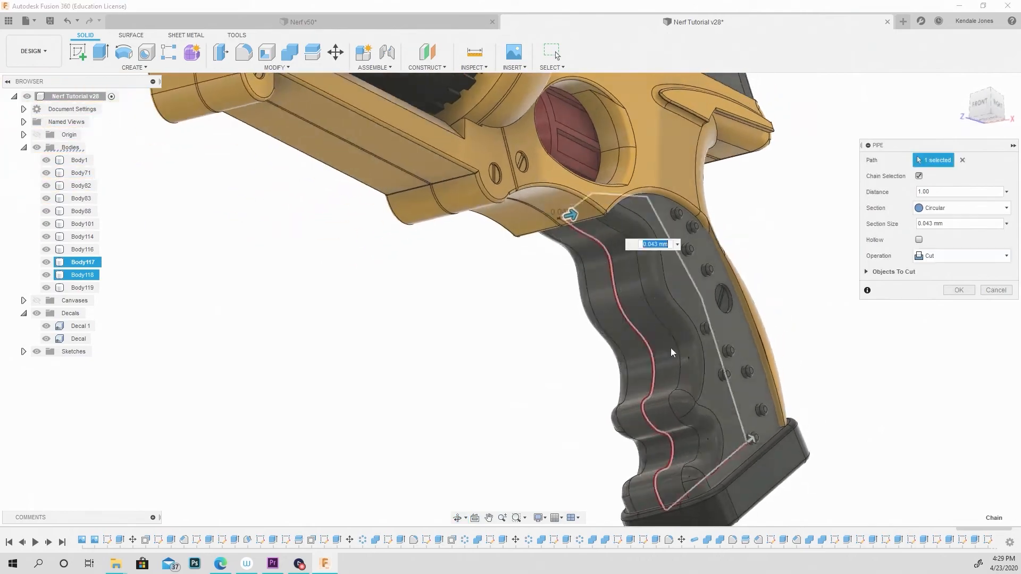
pyautogui.scroll(2, 670, 341)
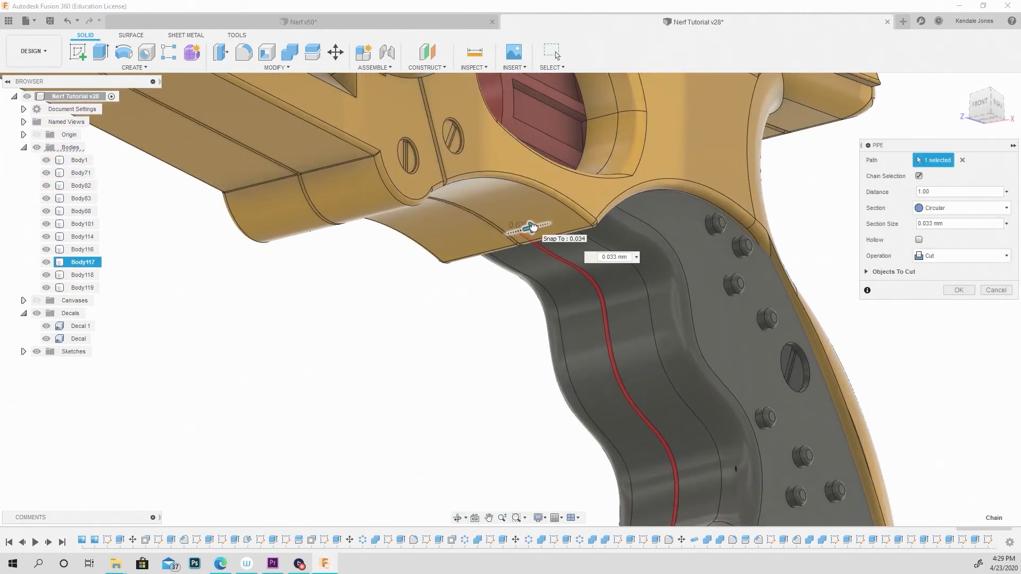
pyautogui.click(971, 291)
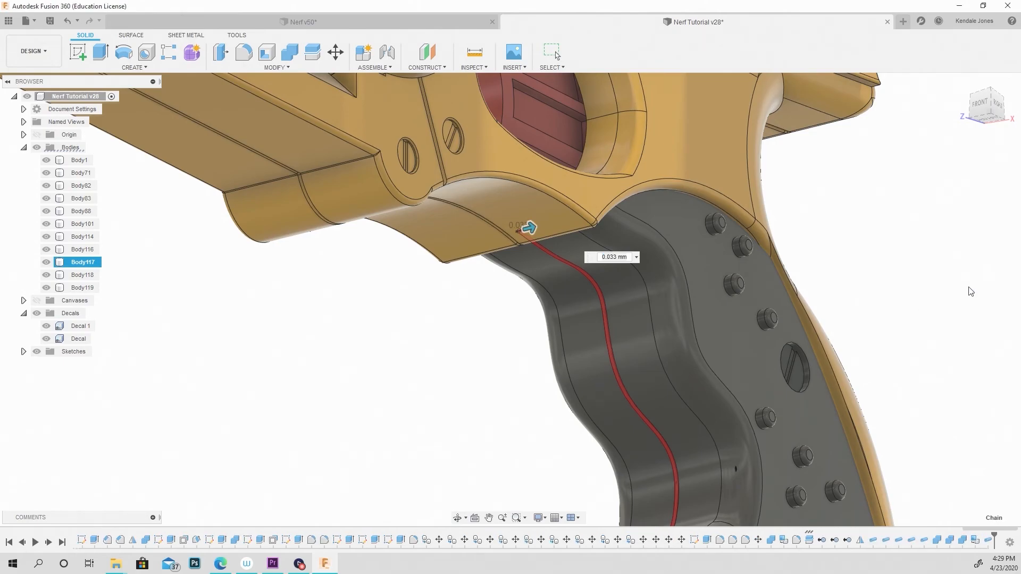
pyautogui.scroll(-5, 764, 293)
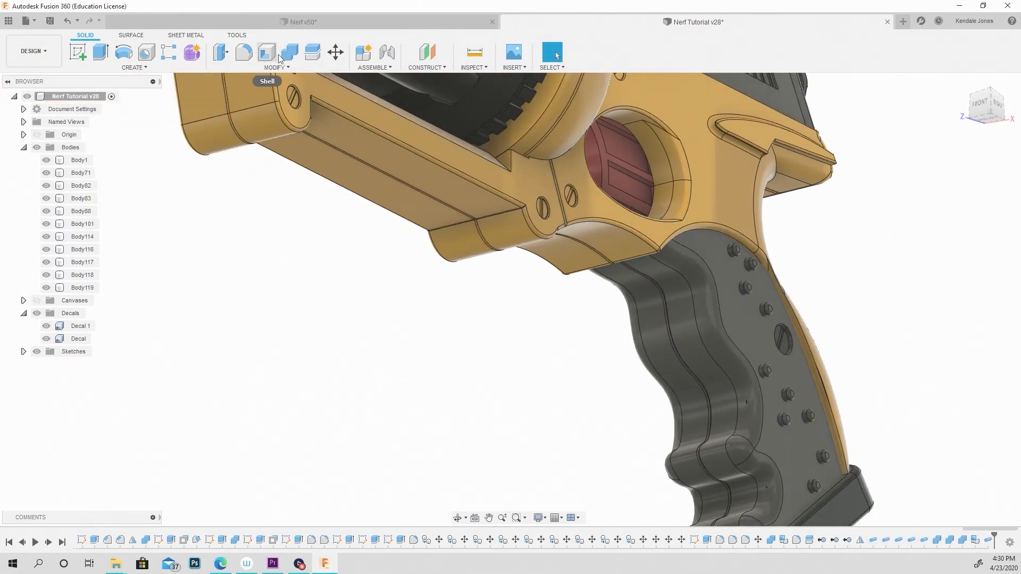
# Step: Join the two mirrored halves of the dark grip (Body117 and Body118) with Combine
pyautogui.click(289, 53)
pyautogui.click(617, 336)
pyautogui.click(637, 334)
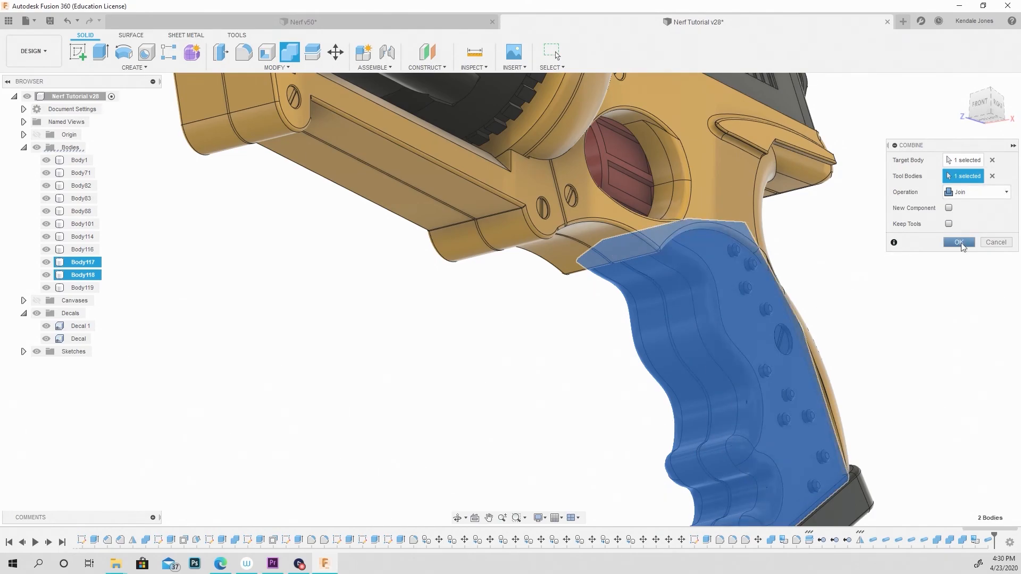
pyautogui.click(959, 242)
pyautogui.scroll(-4, 904, 310)
pyautogui.keyDown('shift'); pyautogui.moveTo(920, 298); pyautogui.dragTo(804, 375, button='middle'); pyautogui.keyUp('shift')
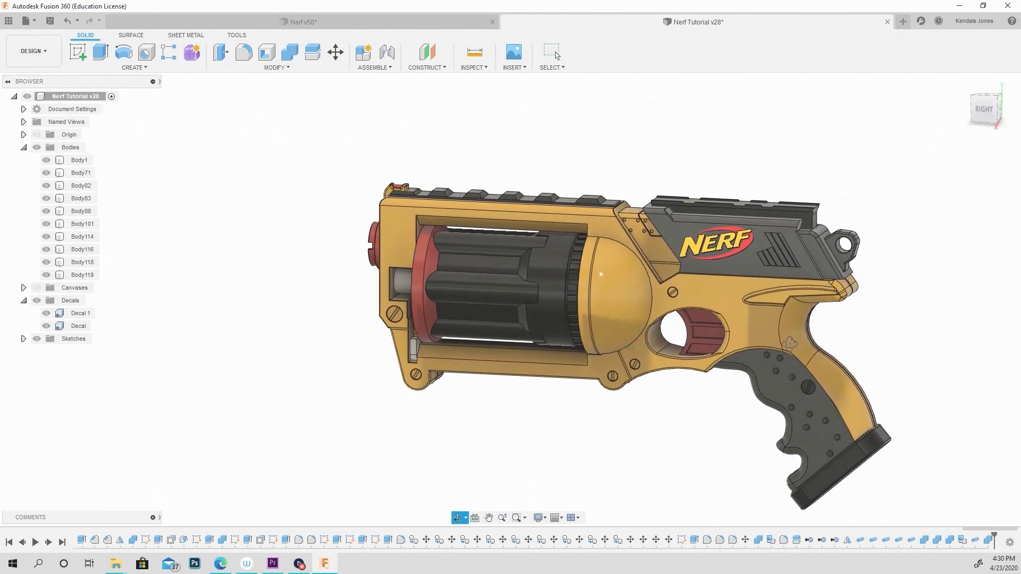